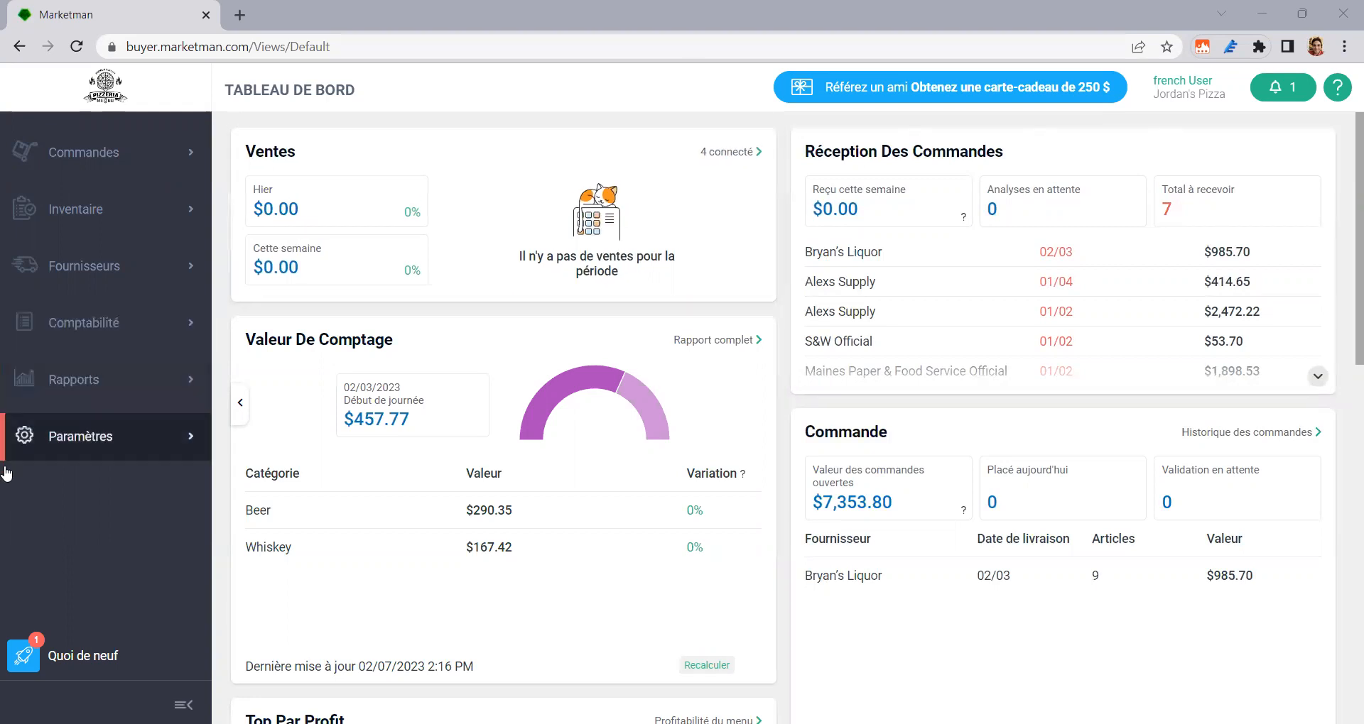
Step: Open a blank form for adding a new user from the user management list
click(86, 453)
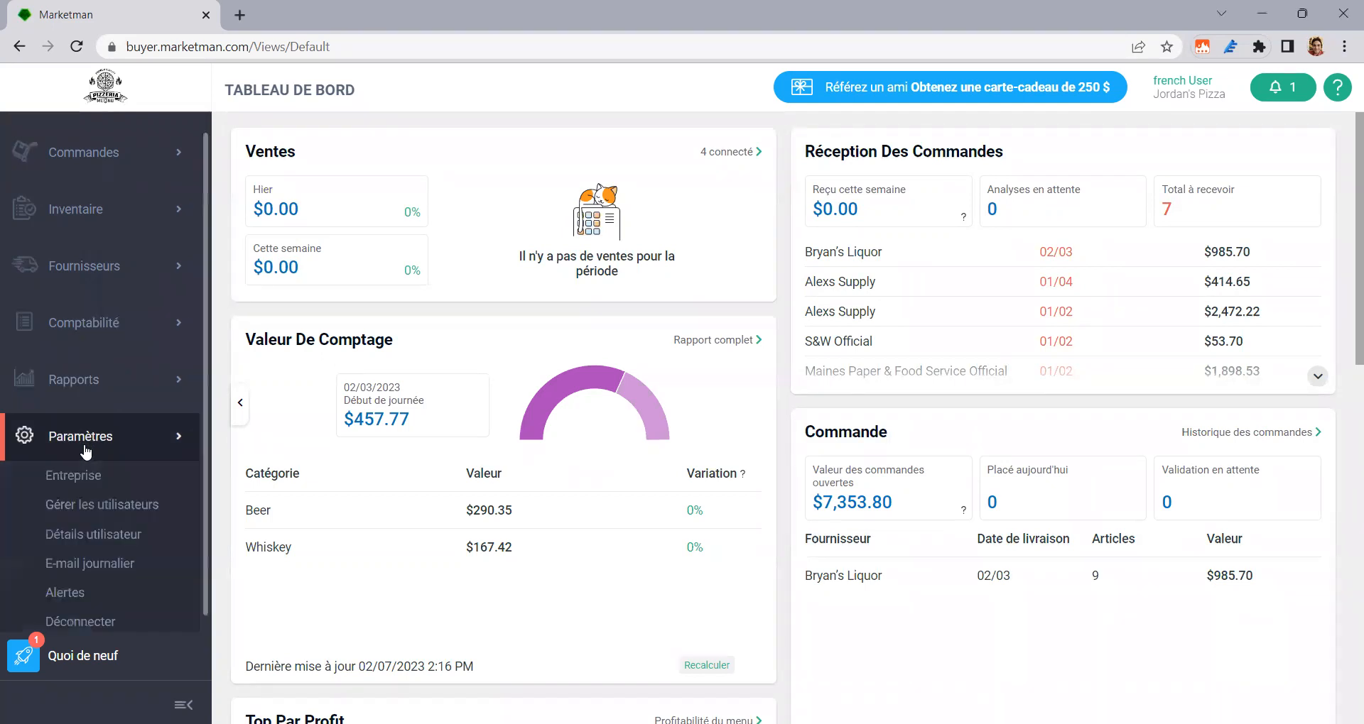
click(116, 508)
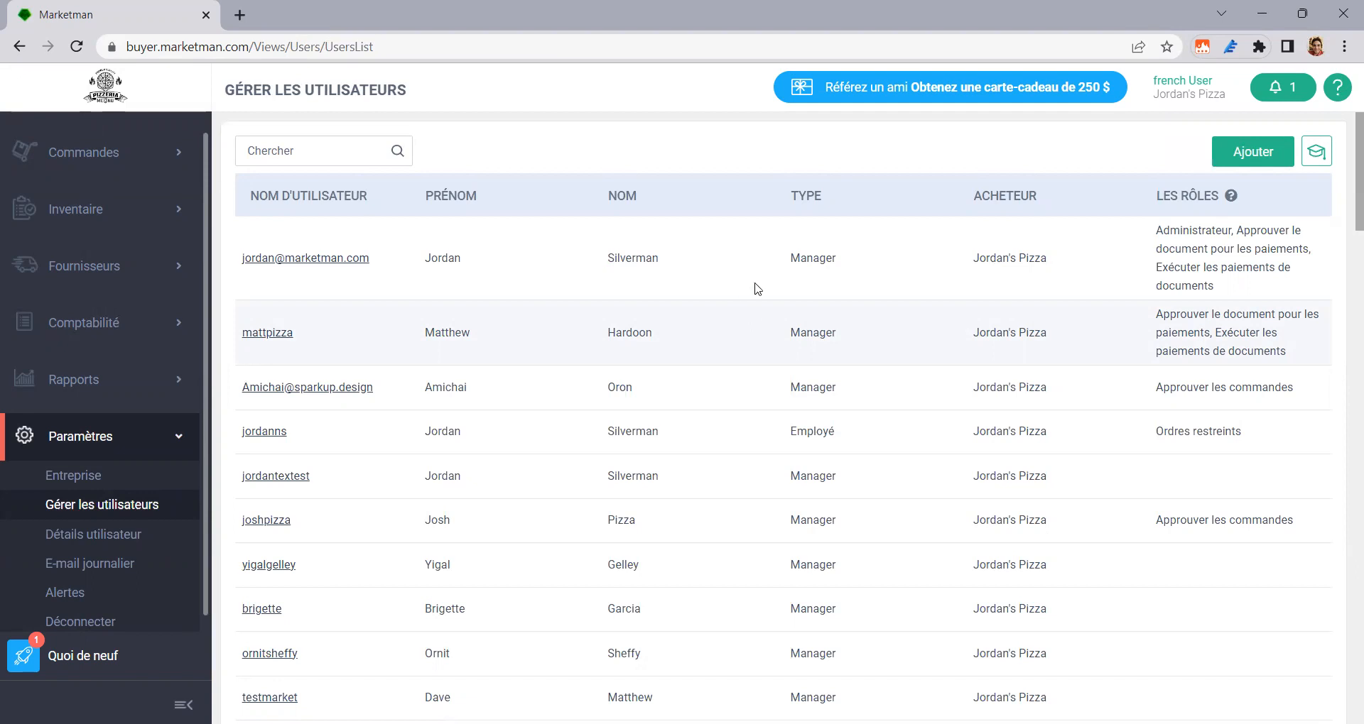
click(1256, 158)
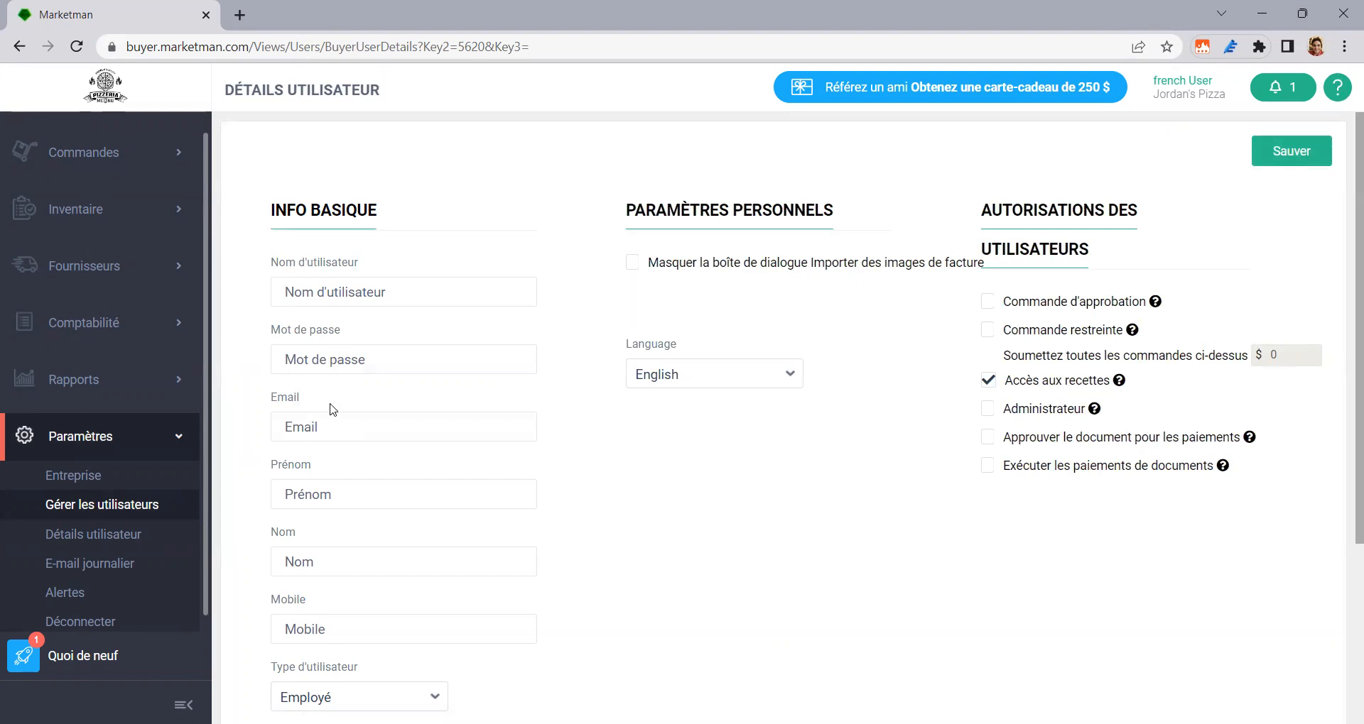
Step: Examine the new user form's basic info fields, user type options and permissions
scroll(333, 410, down, 3)
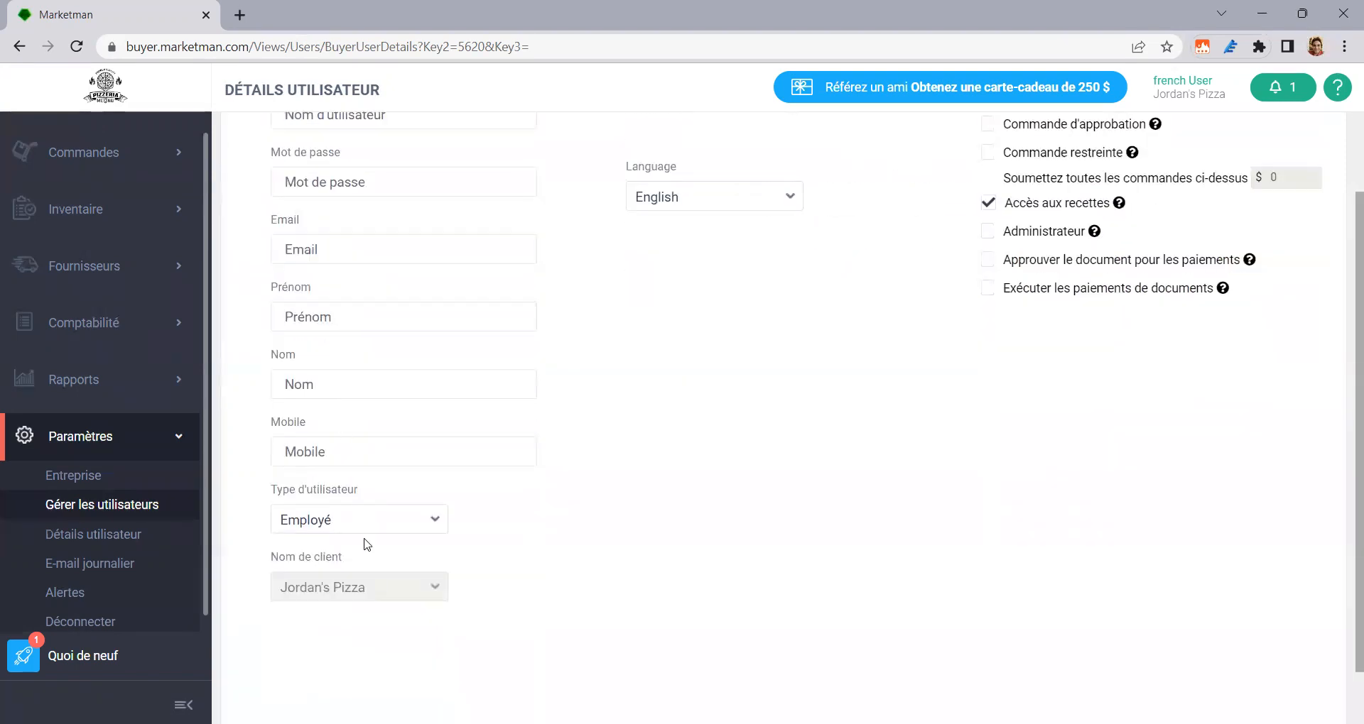
scroll(369, 272, up, 3)
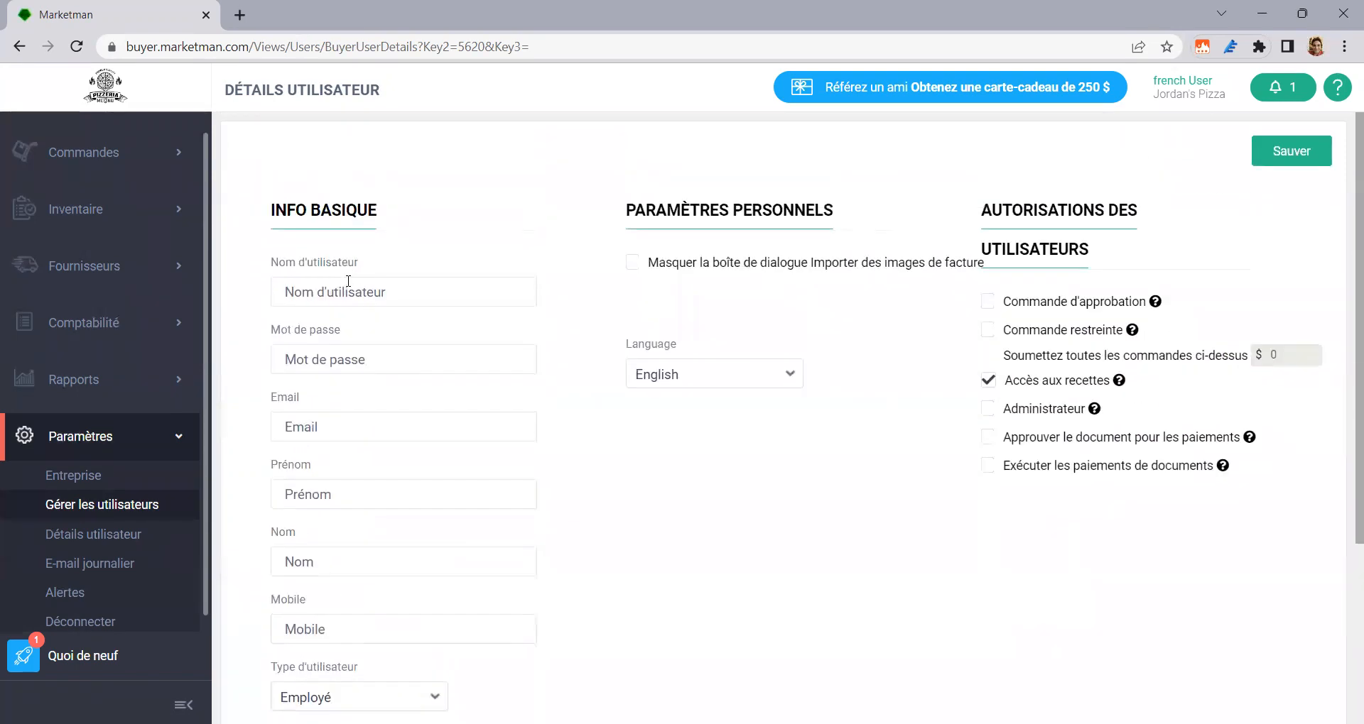
scroll(334, 348, down, 3)
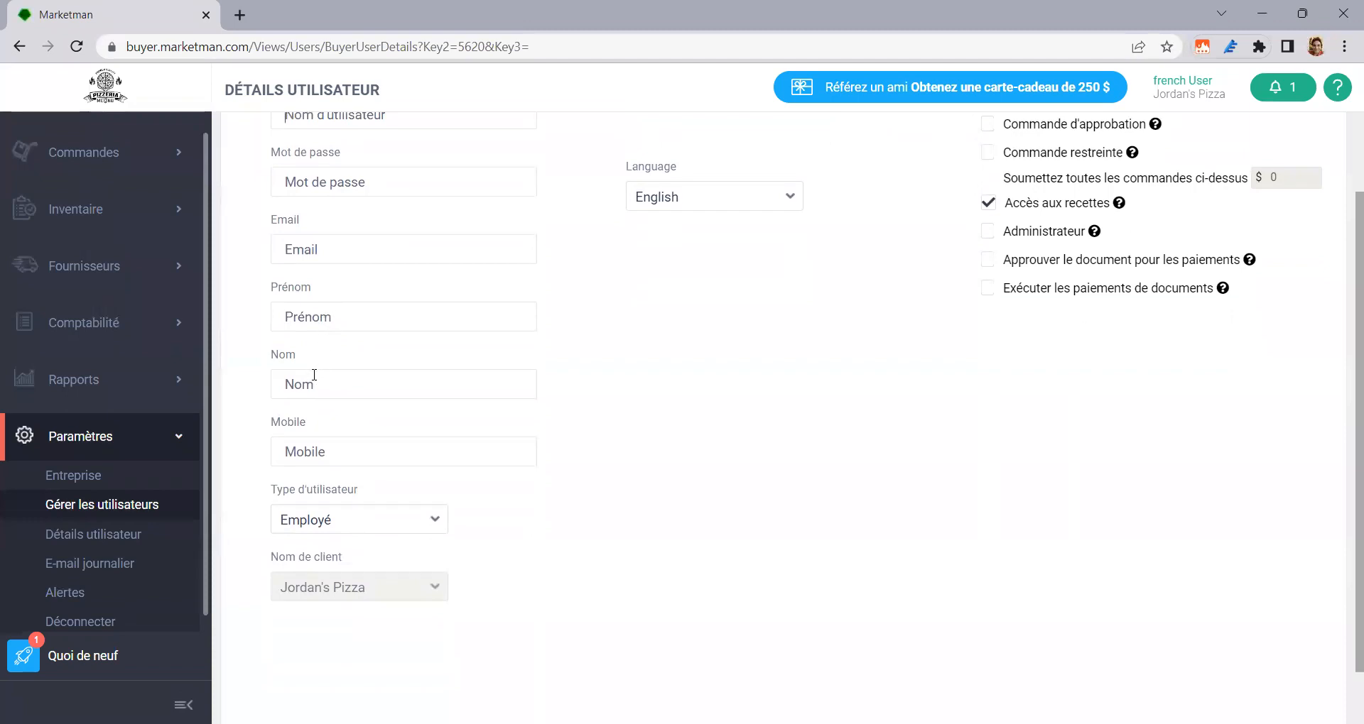
click(385, 529)
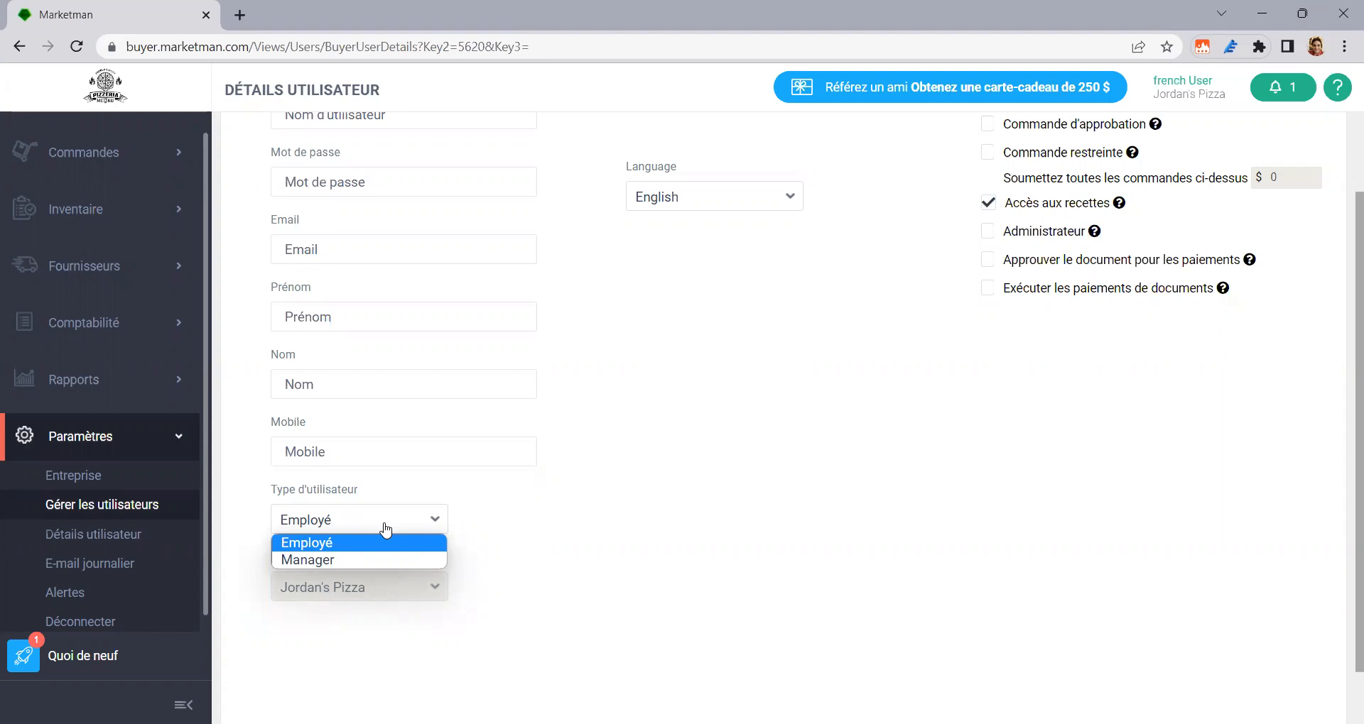
click(905, 435)
scroll(907, 441, up, 3)
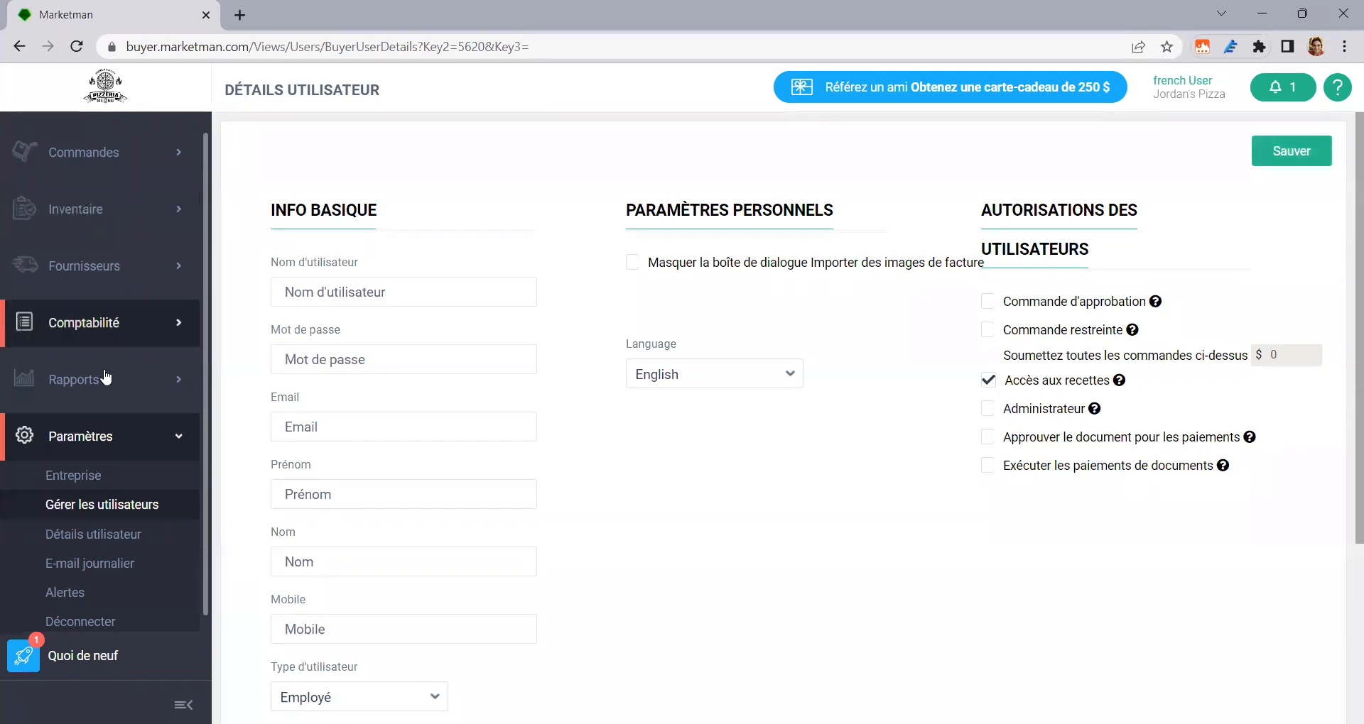
Step: Go to the suppliers list and open the details of the Sysco supplier
click(106, 436)
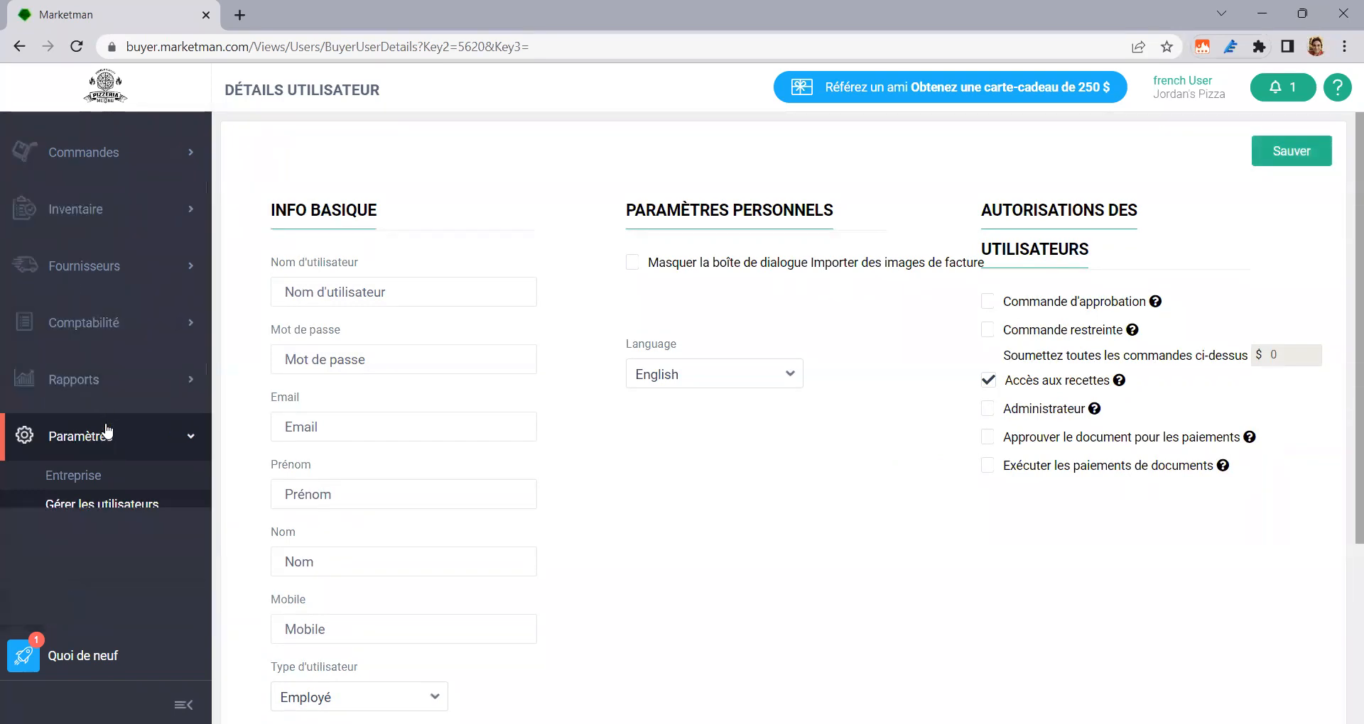
click(107, 271)
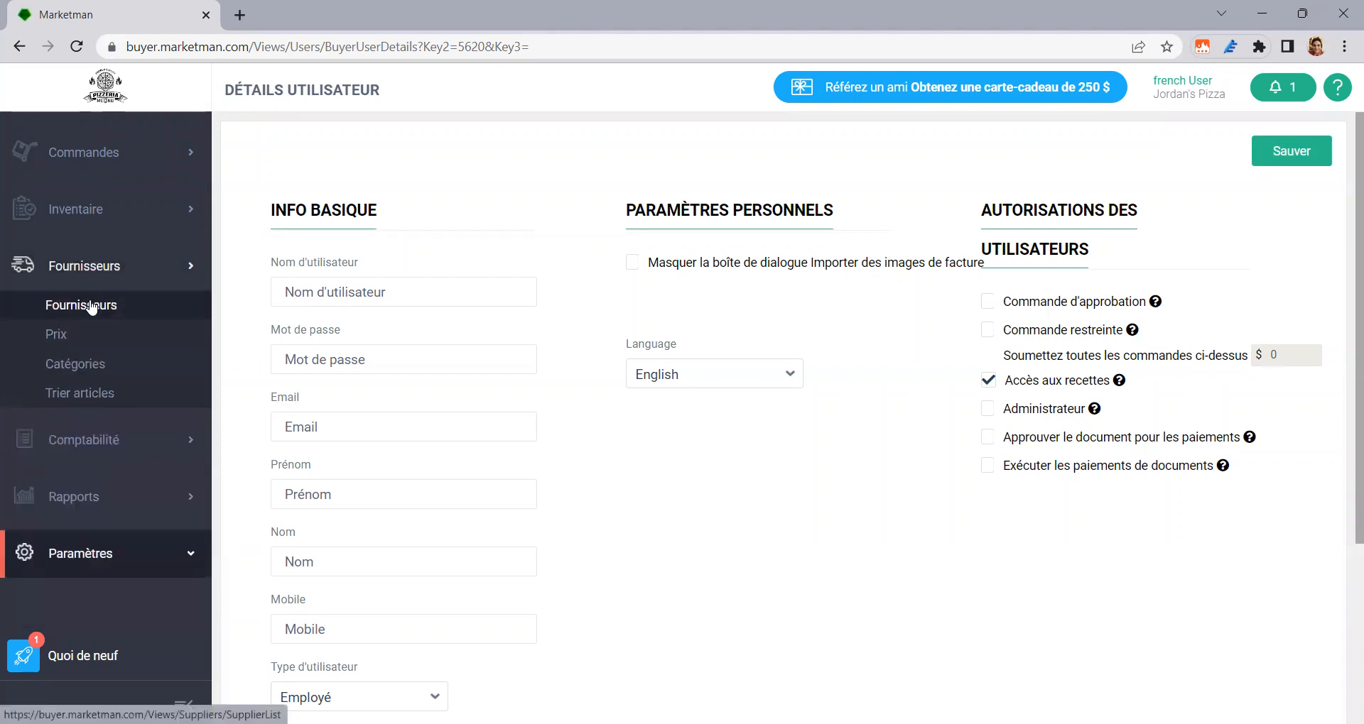
click(91, 307)
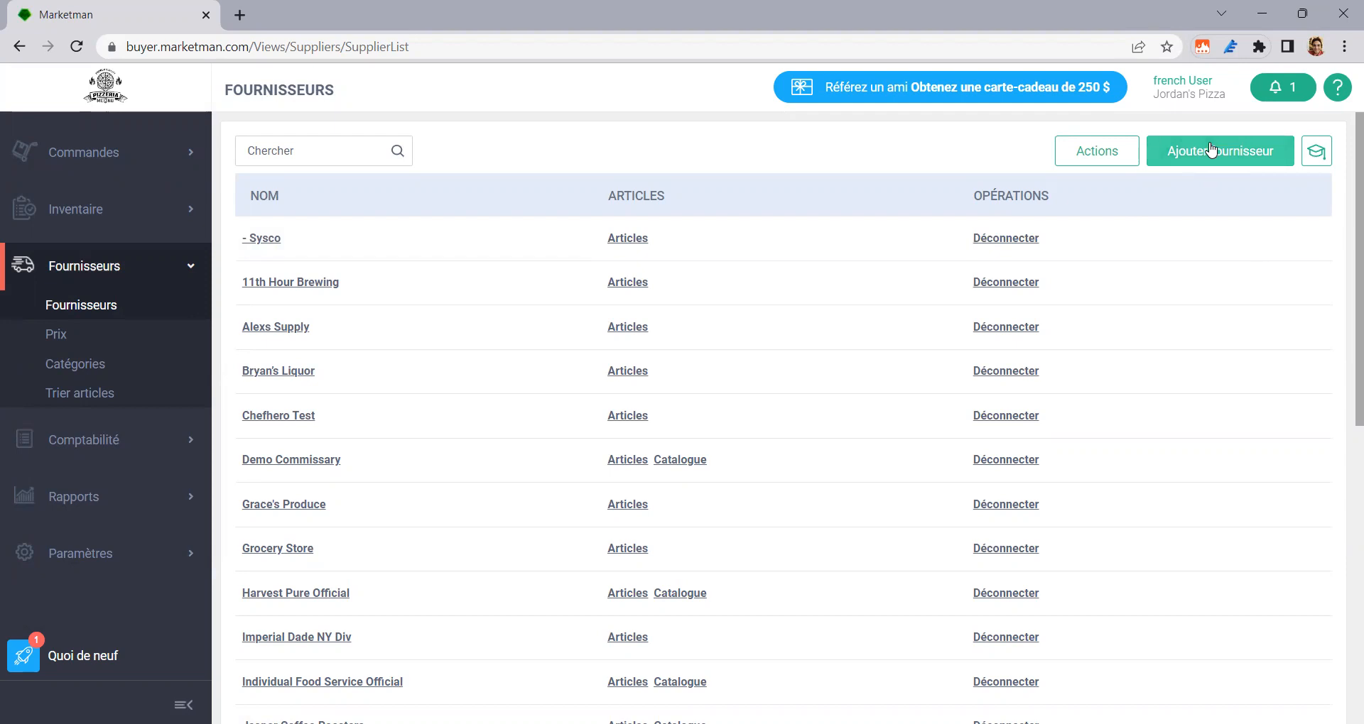
click(256, 242)
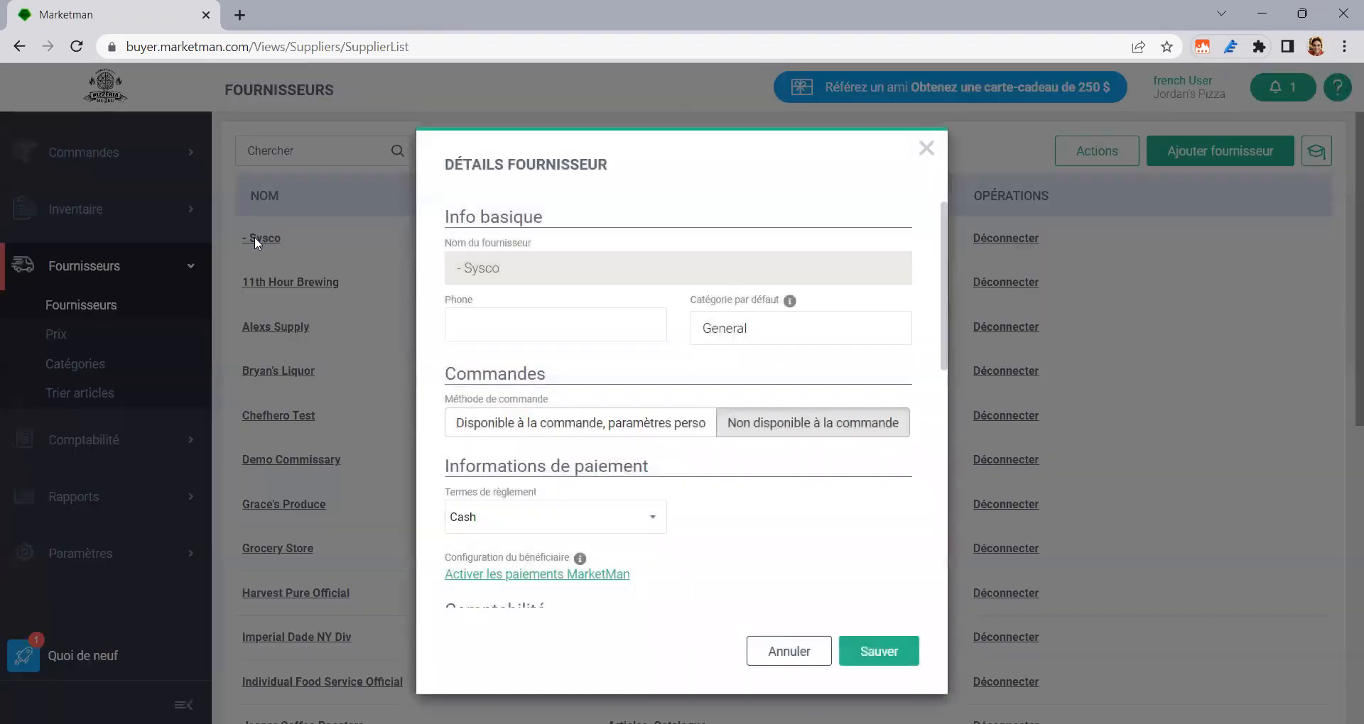
Step: Make the supplier available for ordering with custom settings and enable lundi, mercredi and jeudi as delivery days
click(621, 424)
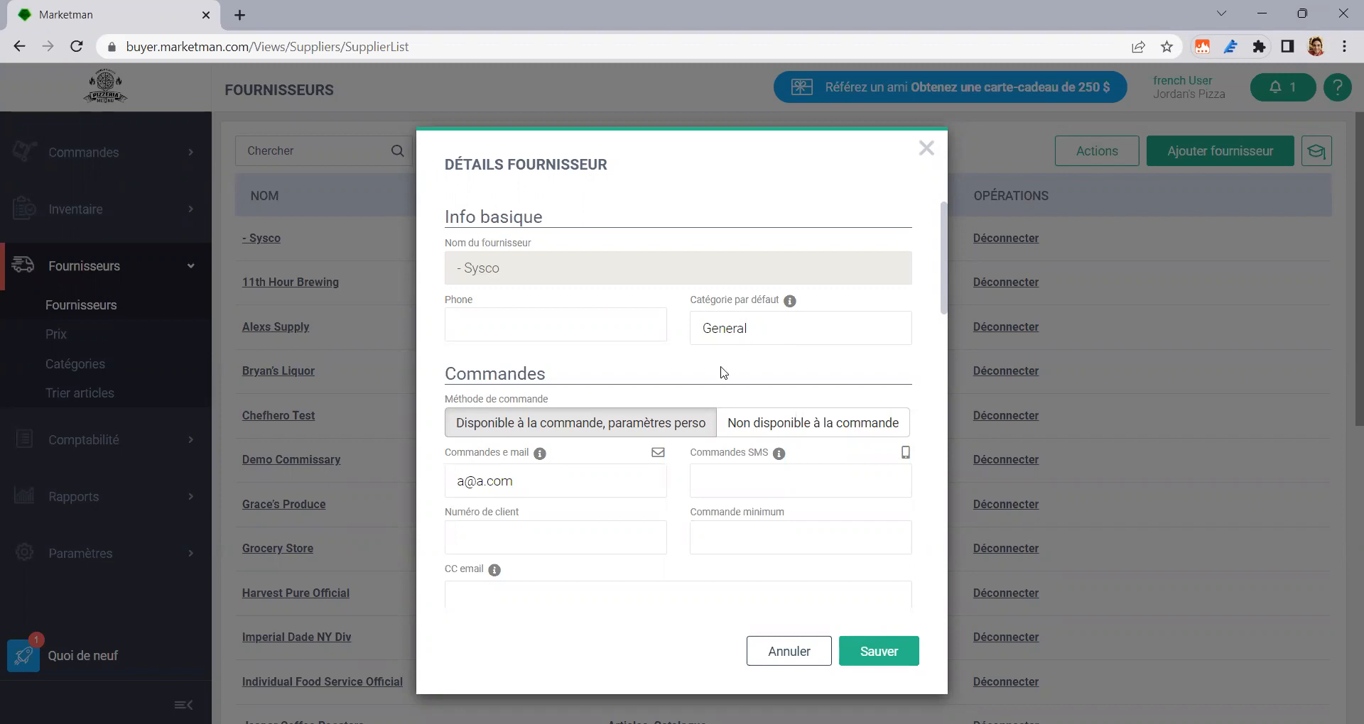
scroll(723, 372, down, 1)
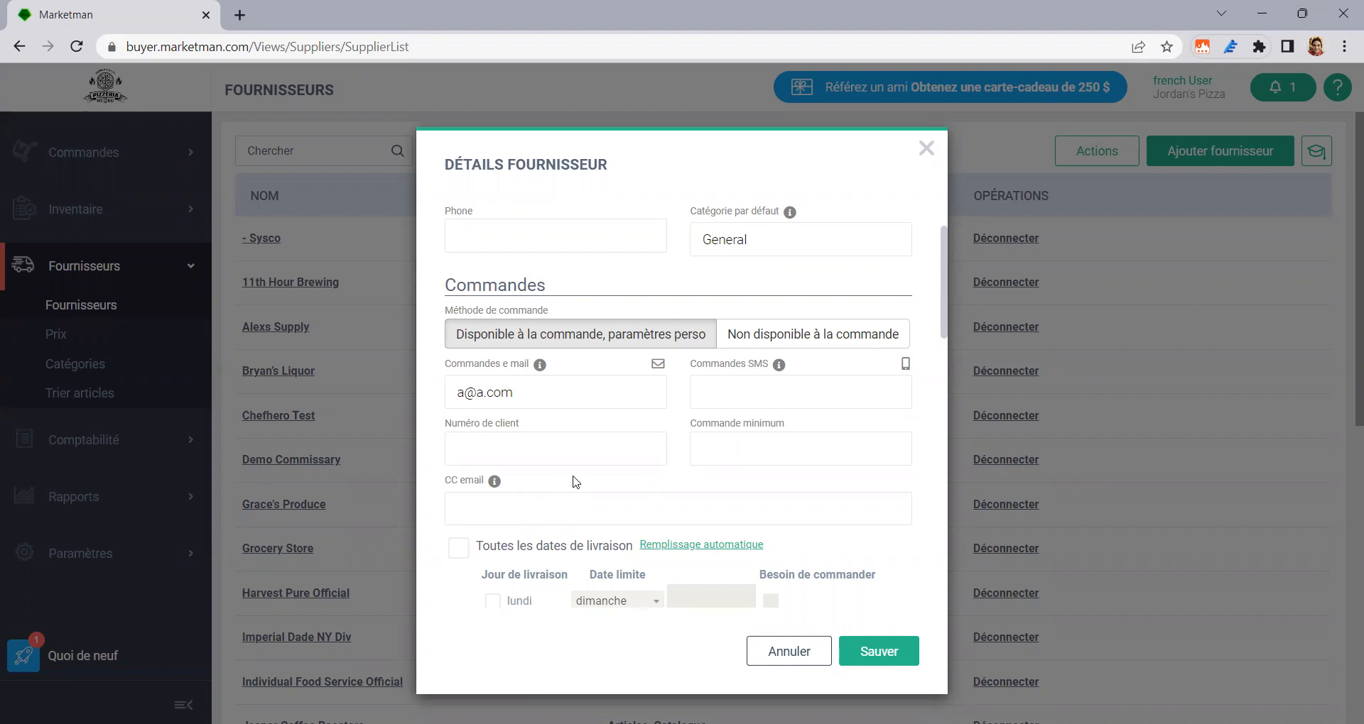
scroll(574, 480, down, 3)
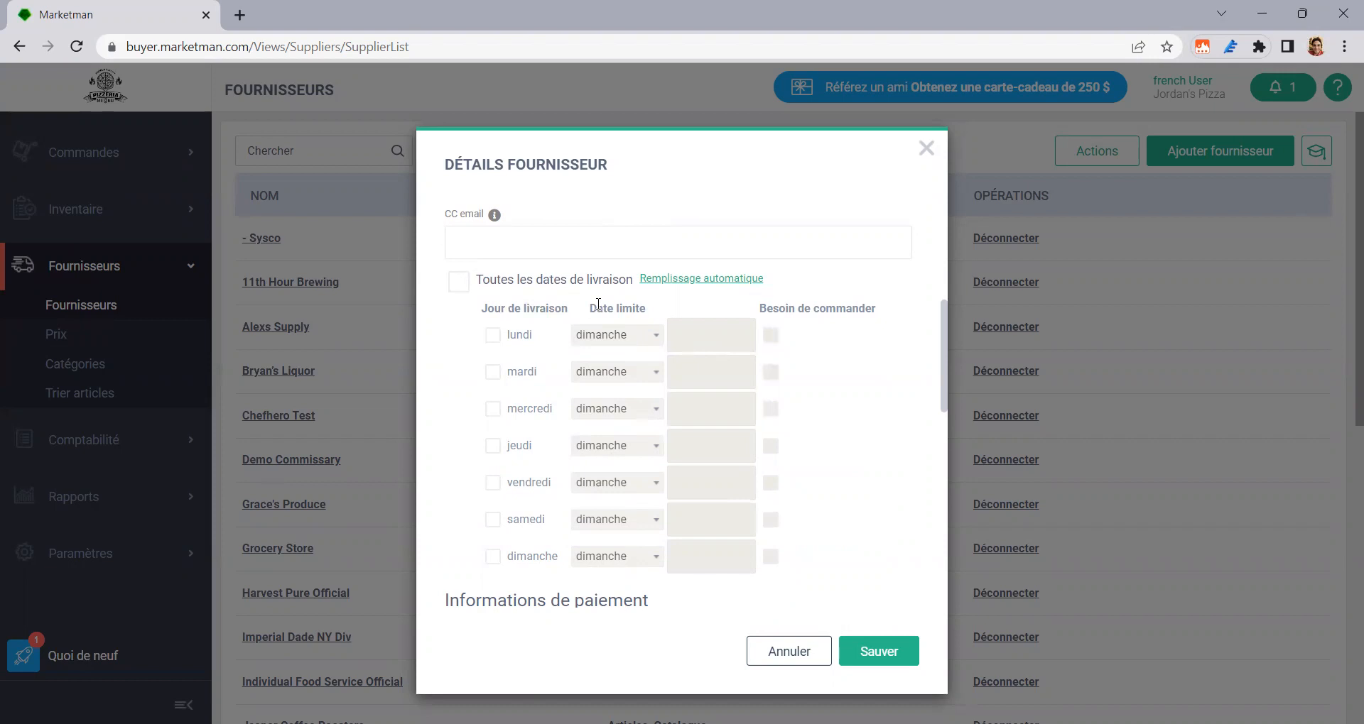
click(492, 336)
click(495, 409)
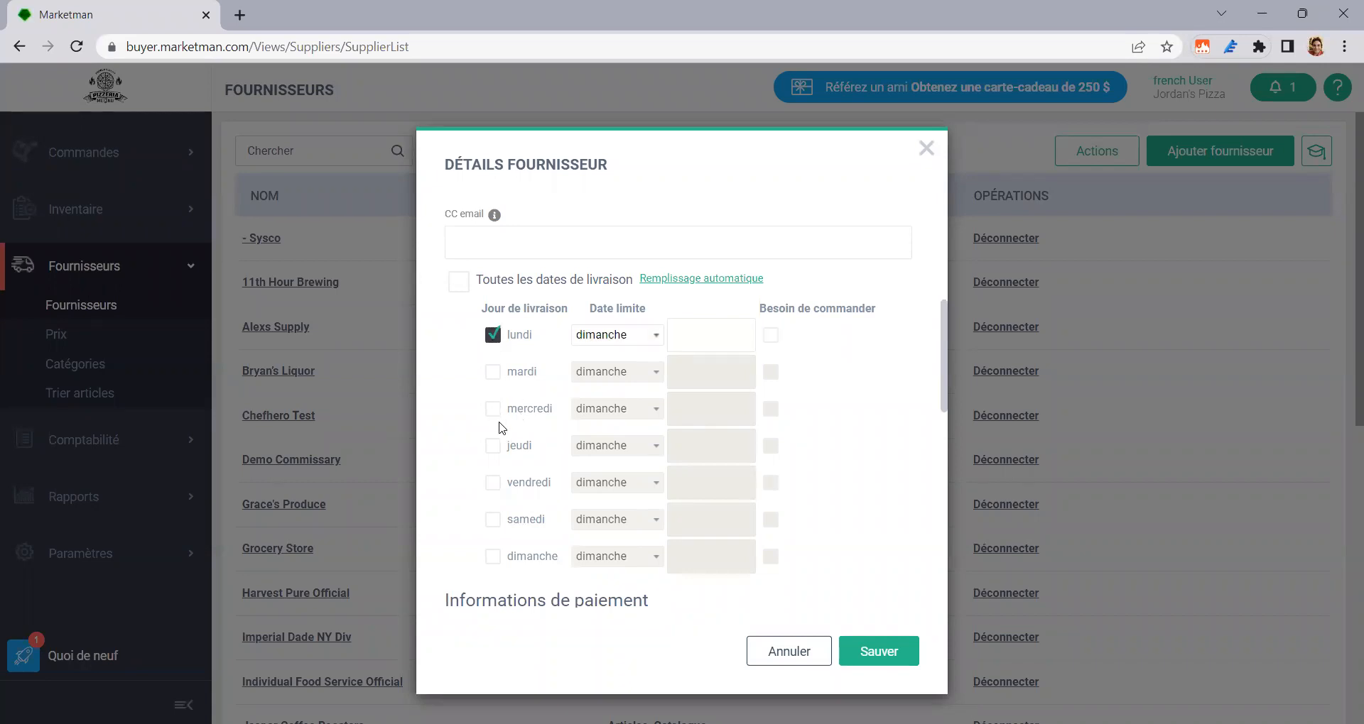
click(494, 448)
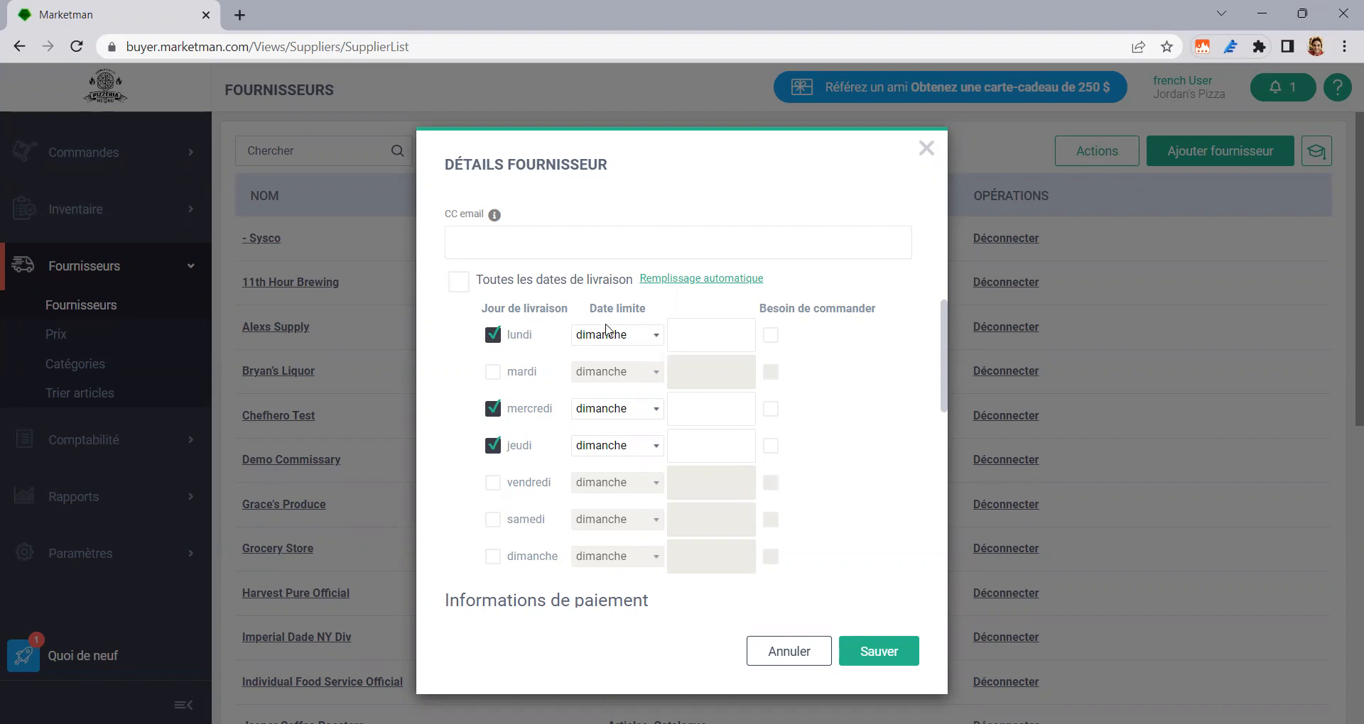
Step: Set the order cut-off time for lundi delivery to 5:00 PM and mark that day as needing an order
click(735, 338)
text(17)
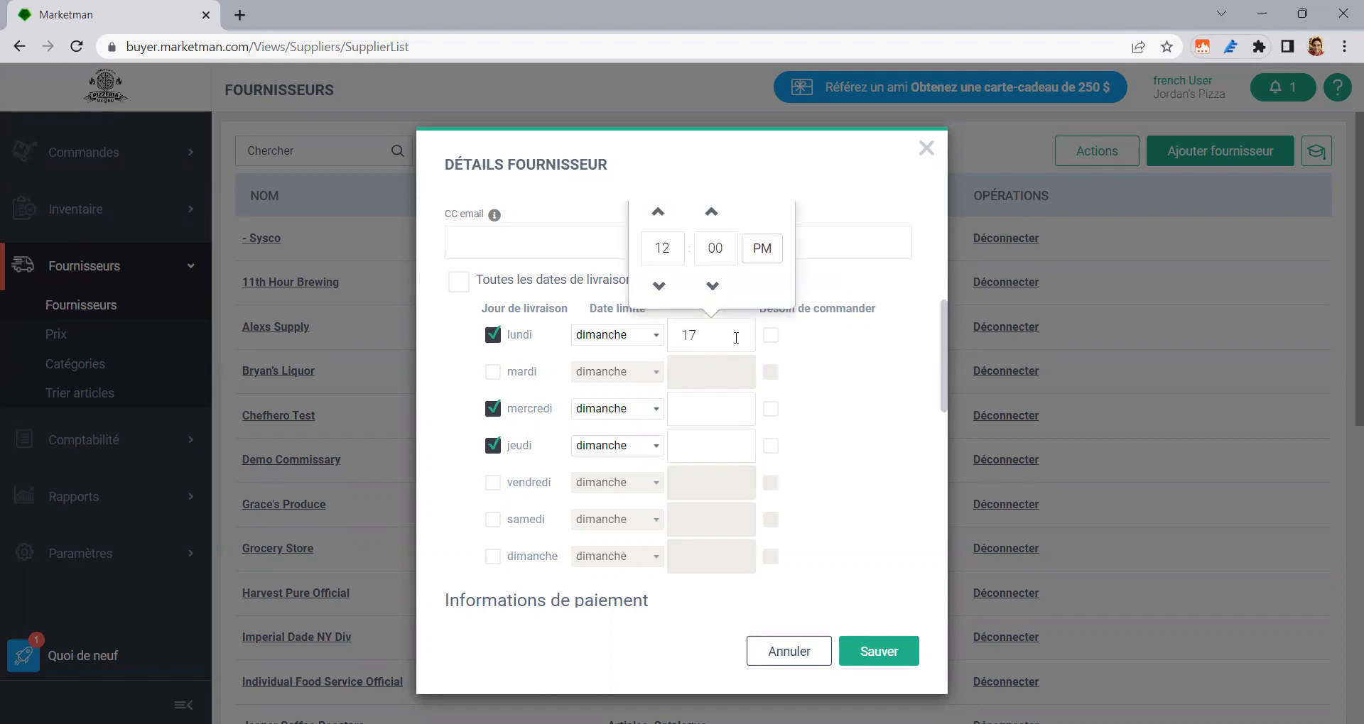
click(657, 213)
click(657, 212)
click(657, 212)
click(657, 212)
click(657, 212)
click(835, 375)
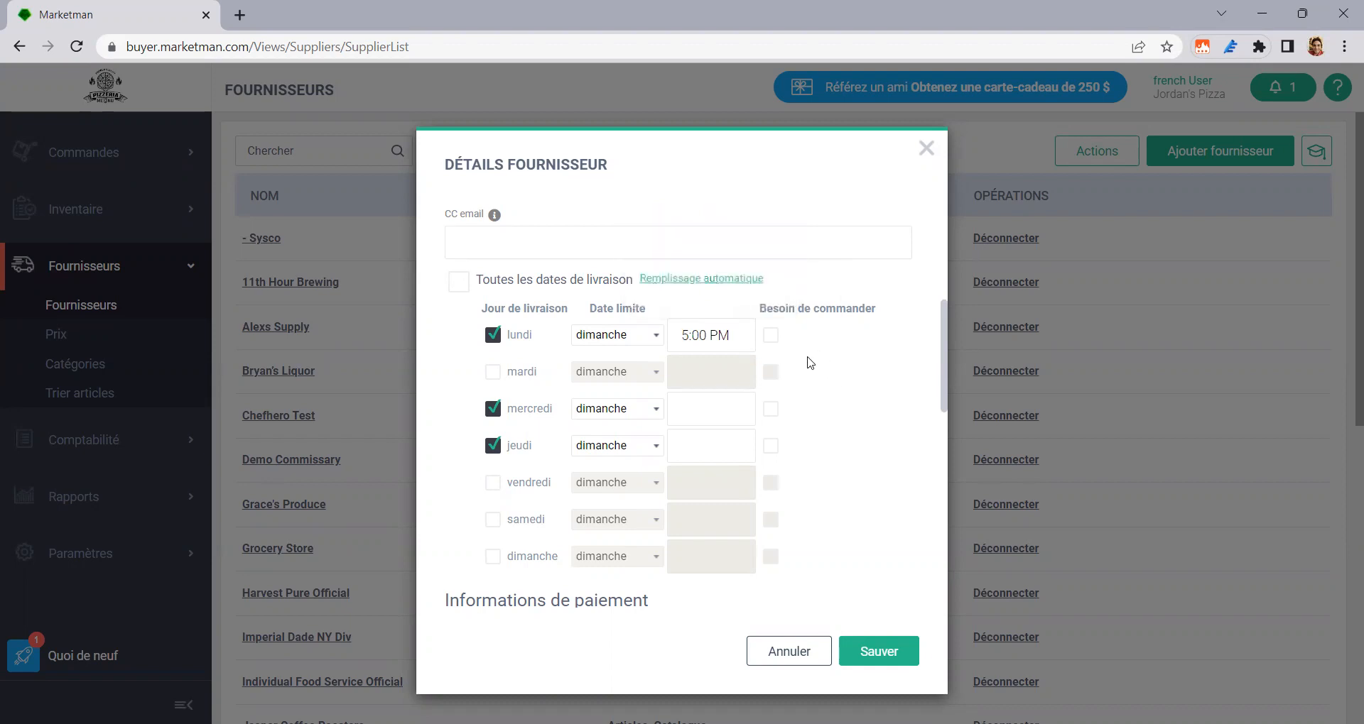
click(771, 336)
Step: Review the supplier's payment, accounting and general settings, and close the details without saving
scroll(654, 462, down, 8)
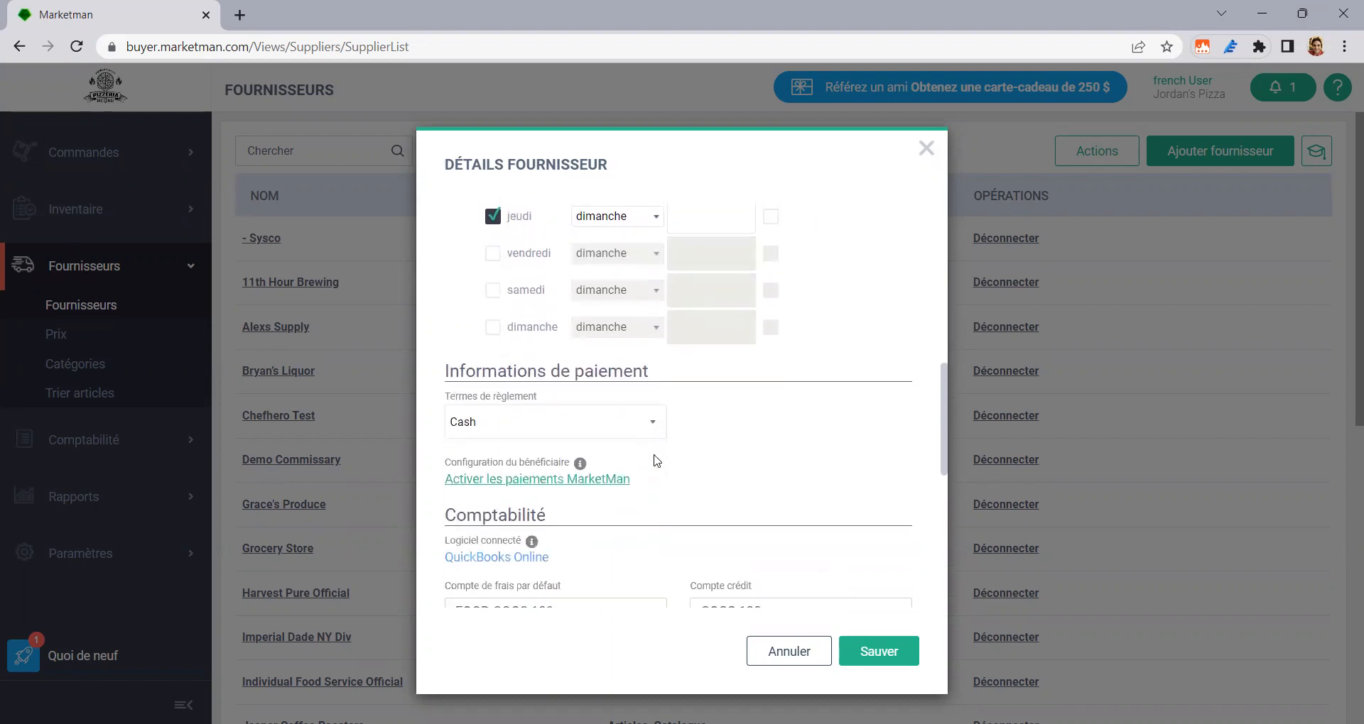
scroll(655, 455, down, 3)
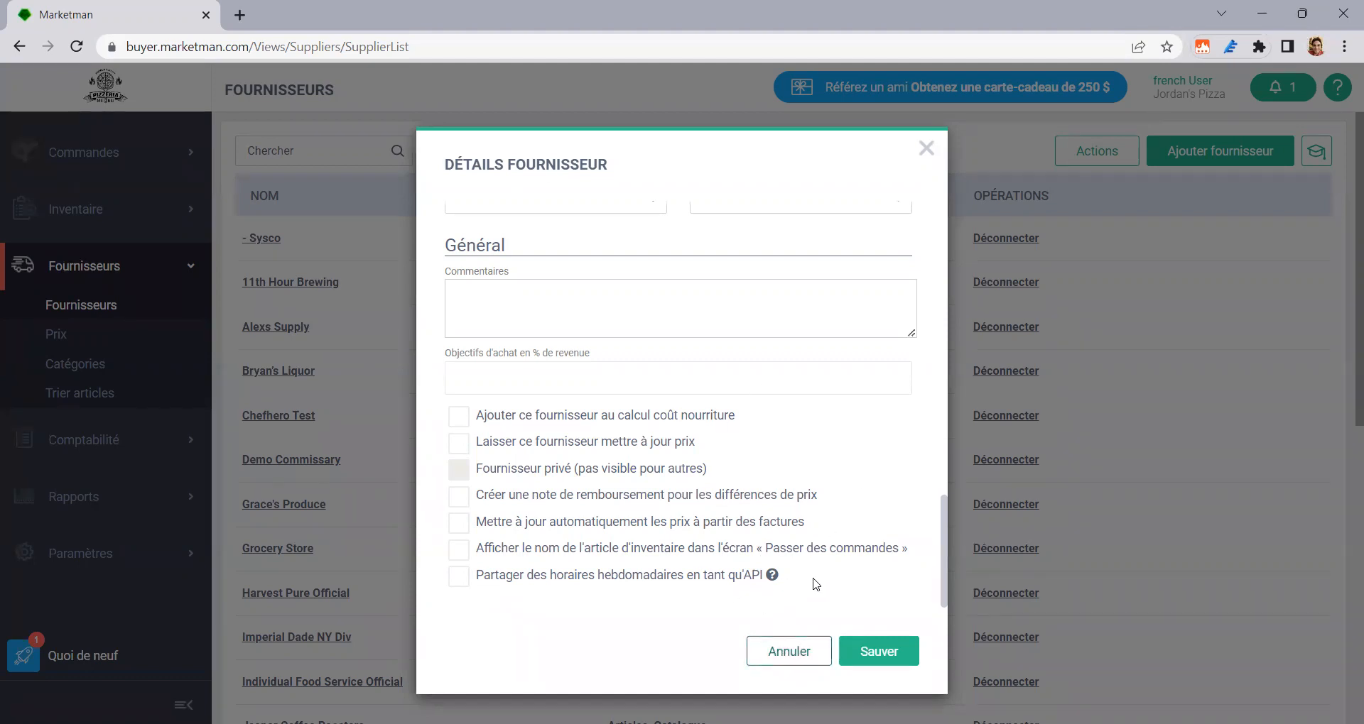
click(790, 651)
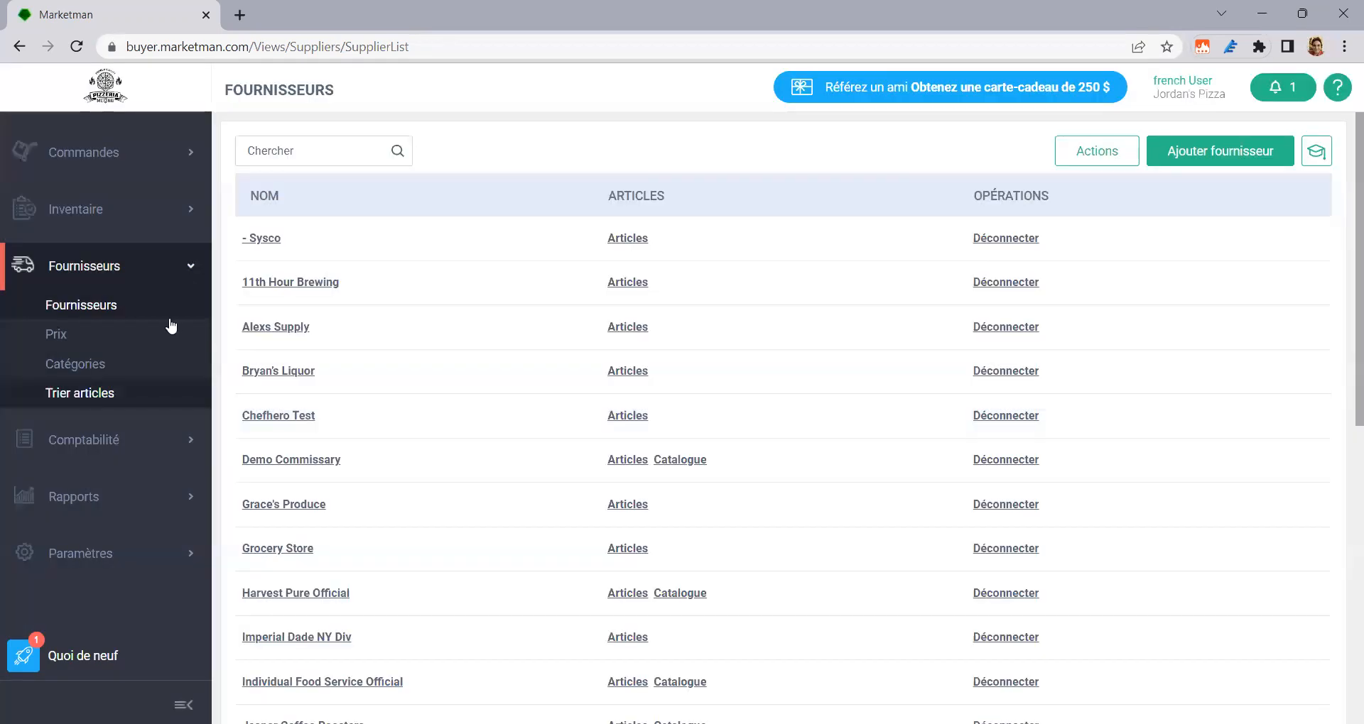
Step: Open the item categories and view the Beverage - Rum category's details, closing them without saving
click(85, 363)
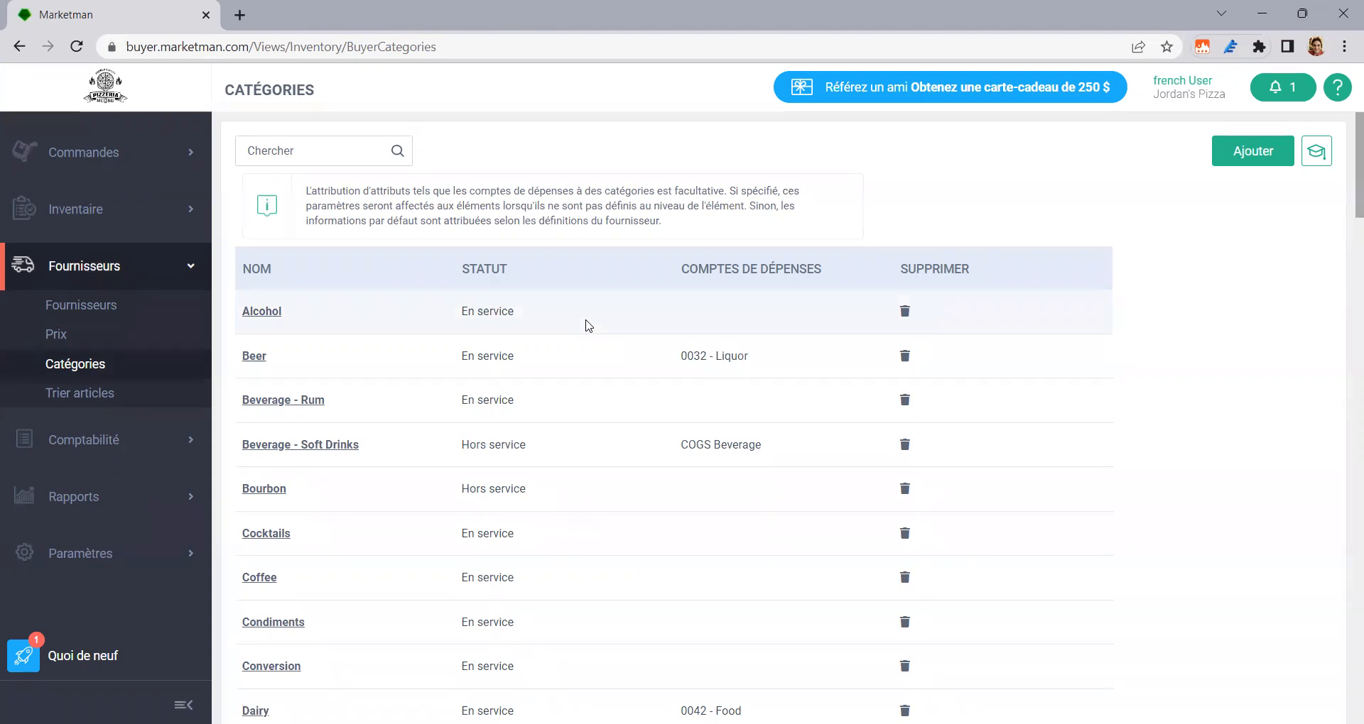
click(1240, 157)
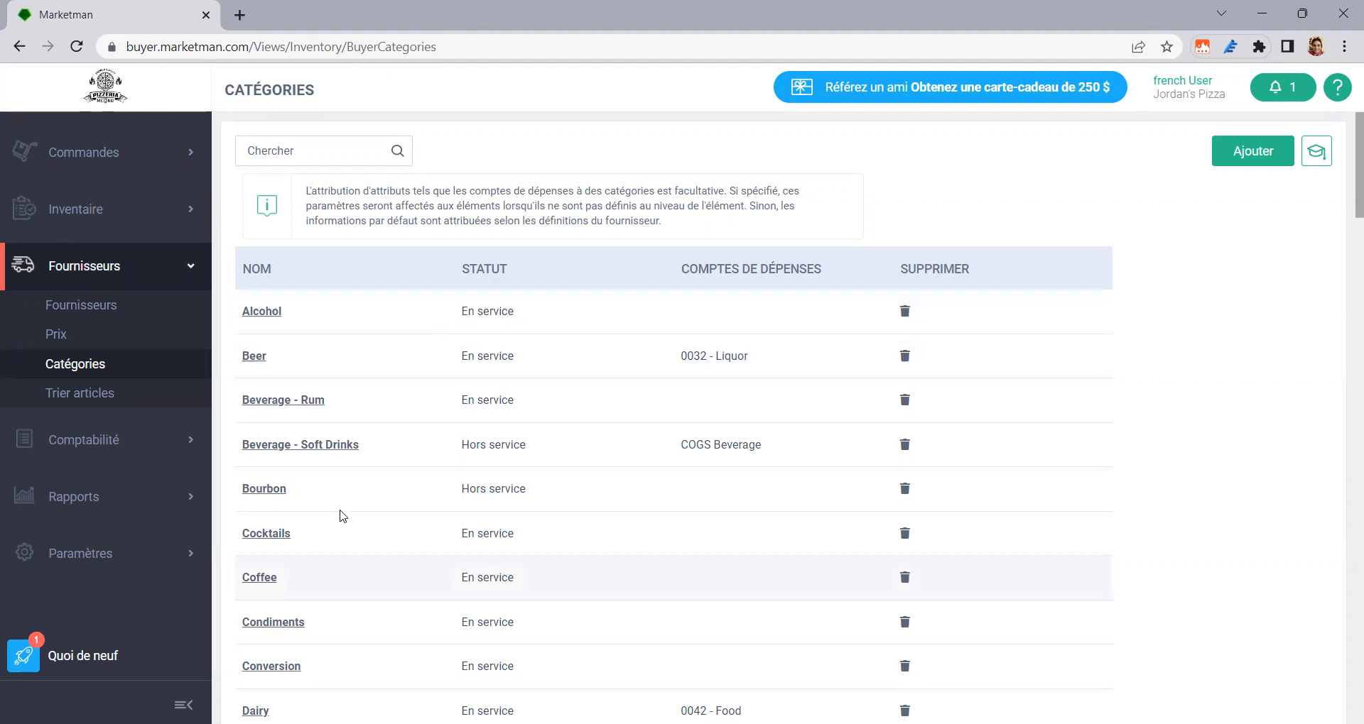
click(297, 402)
drag(597, 272, 433, 276)
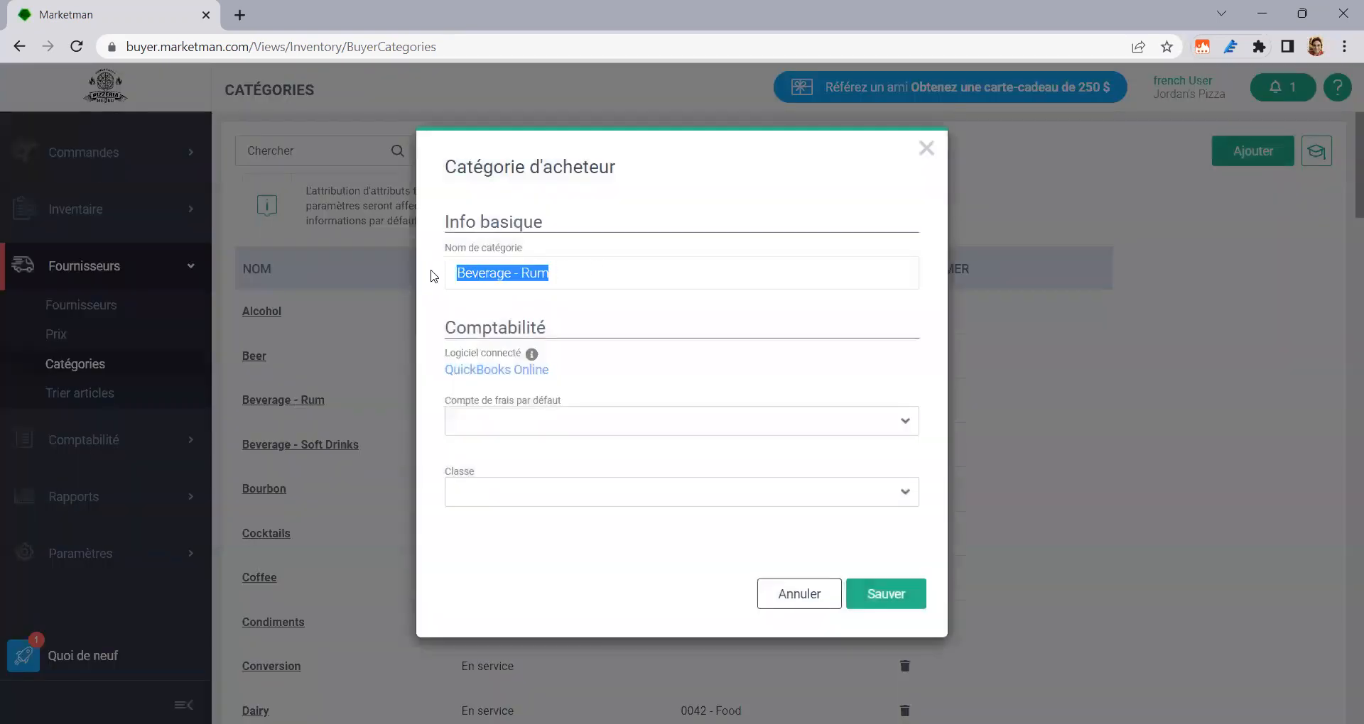
click(783, 600)
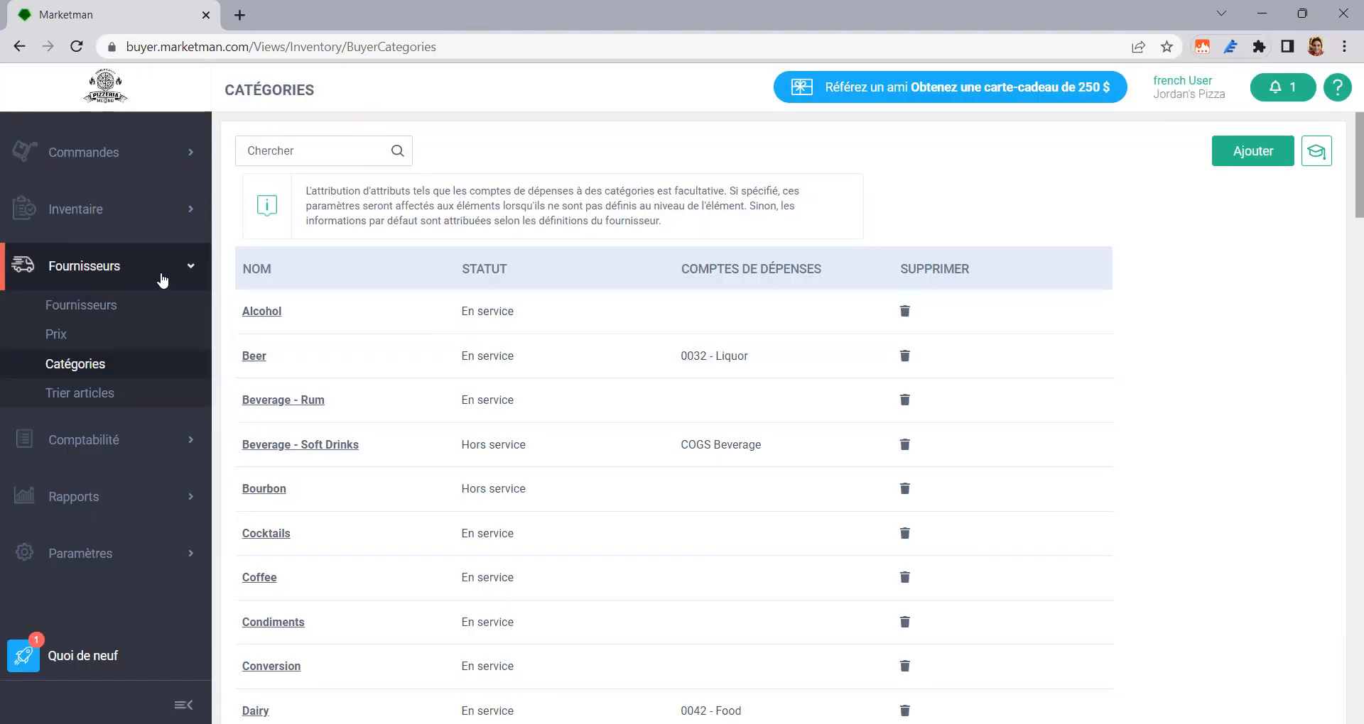
Step: Open the inventory storage zones and view the form for adding a zone, closing it without saving
click(104, 228)
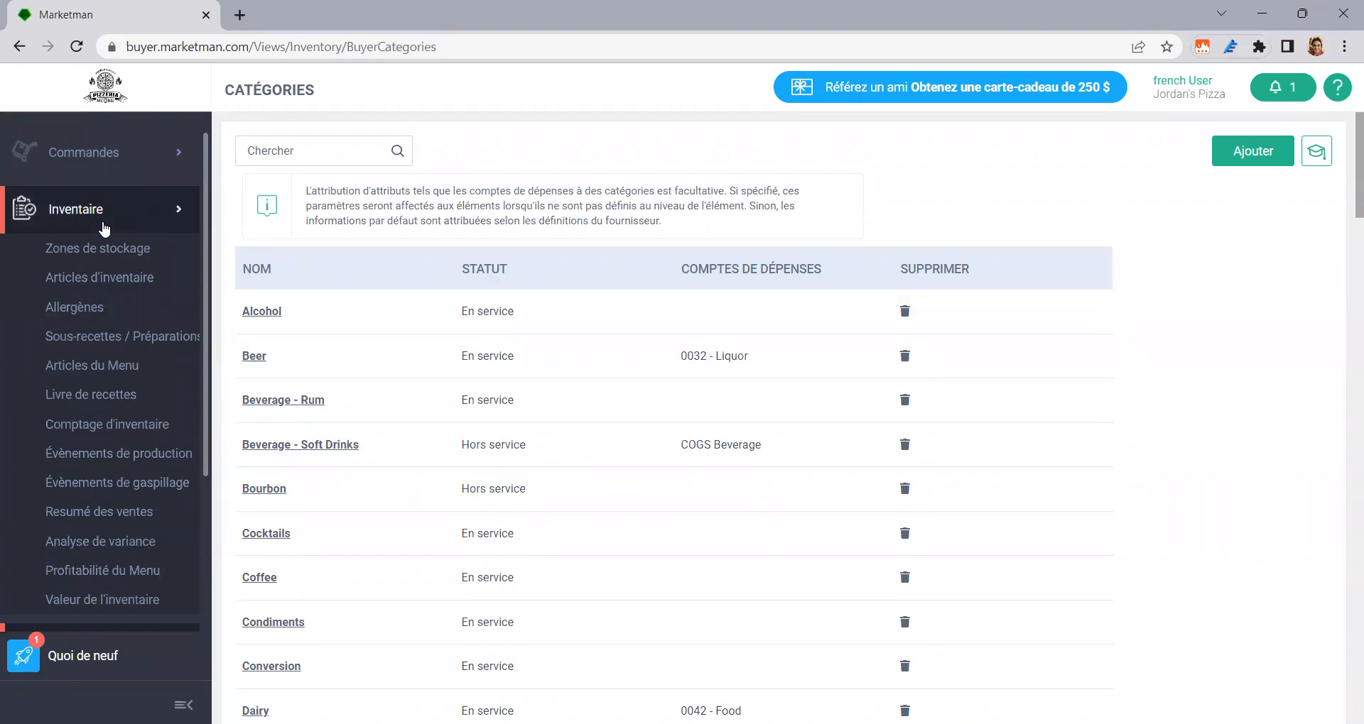
click(71, 257)
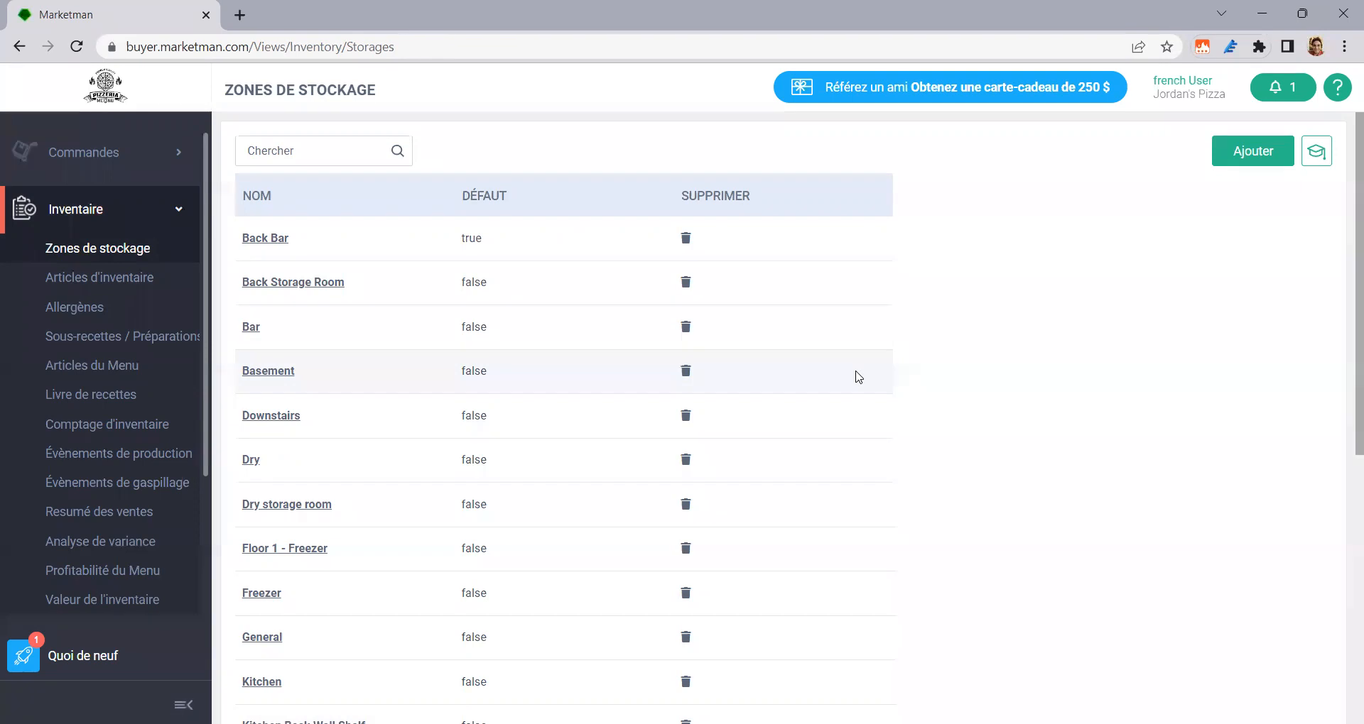
click(1240, 151)
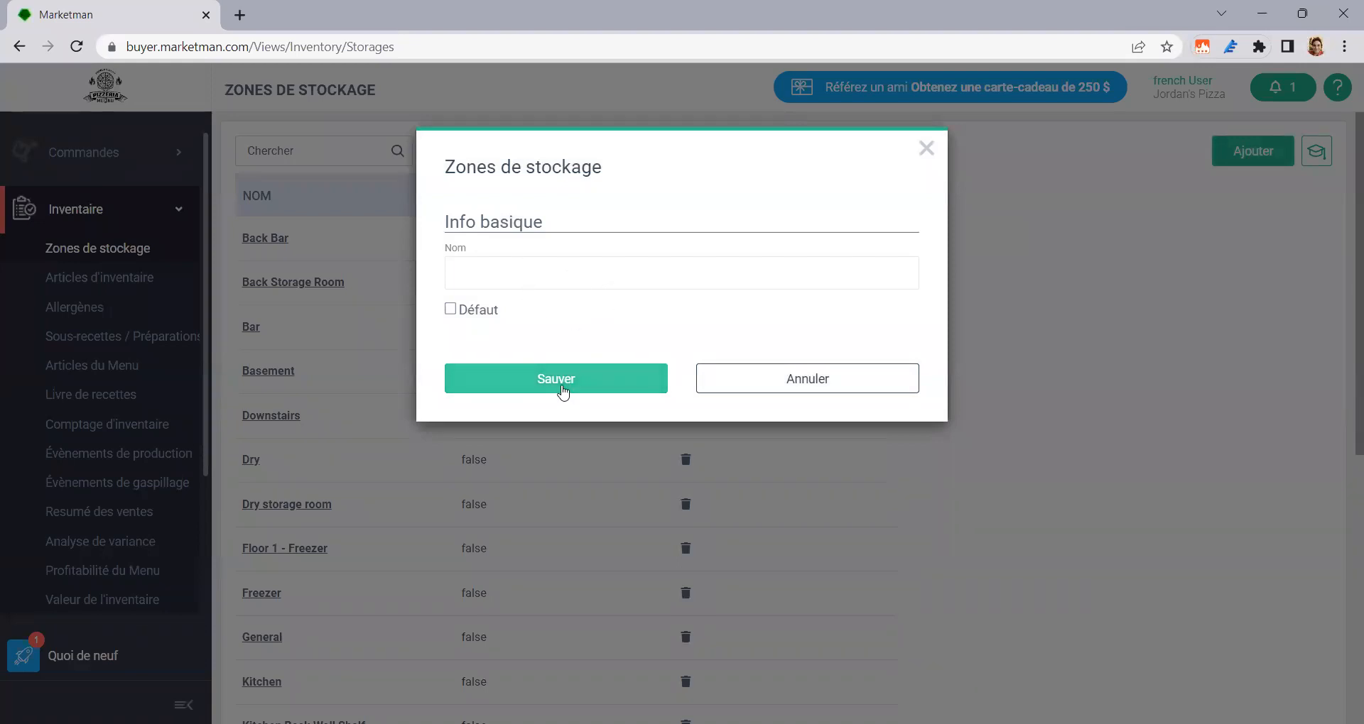
click(764, 387)
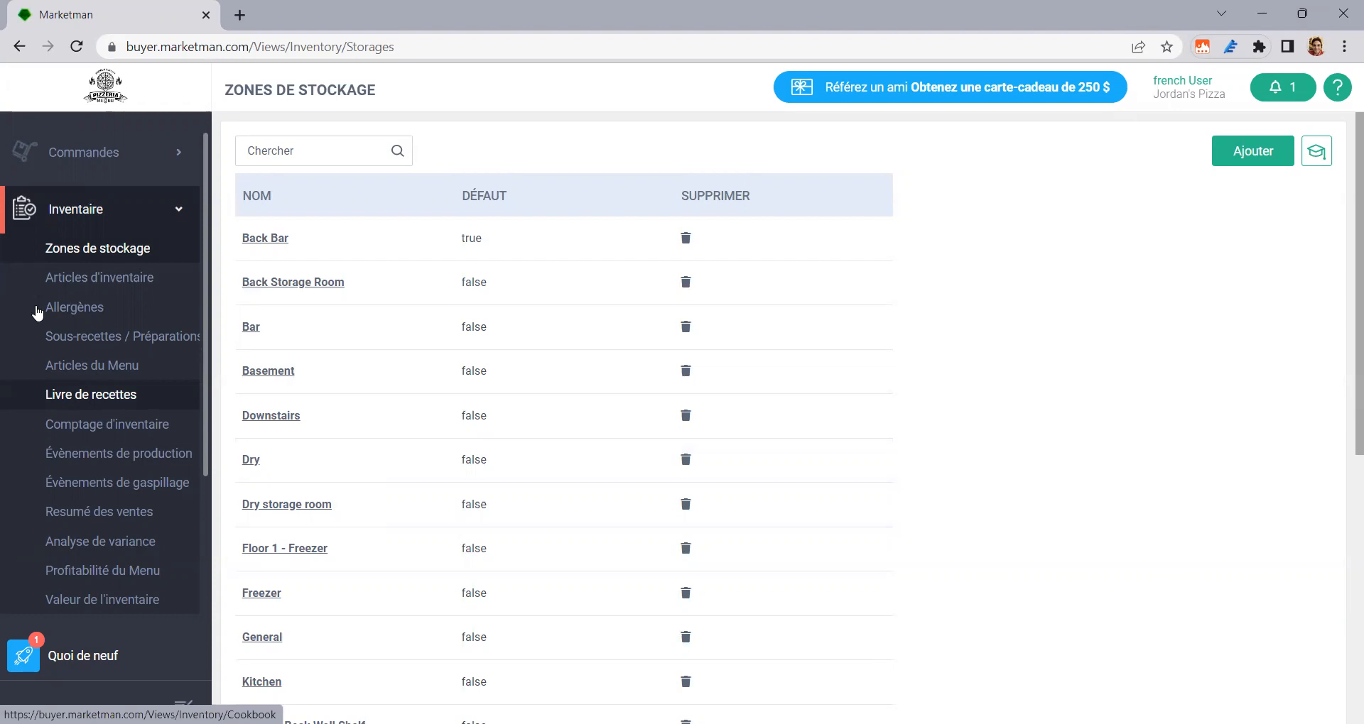
Step: Open the inventory items list and view the details of the 16 OZ Cups item
click(113, 280)
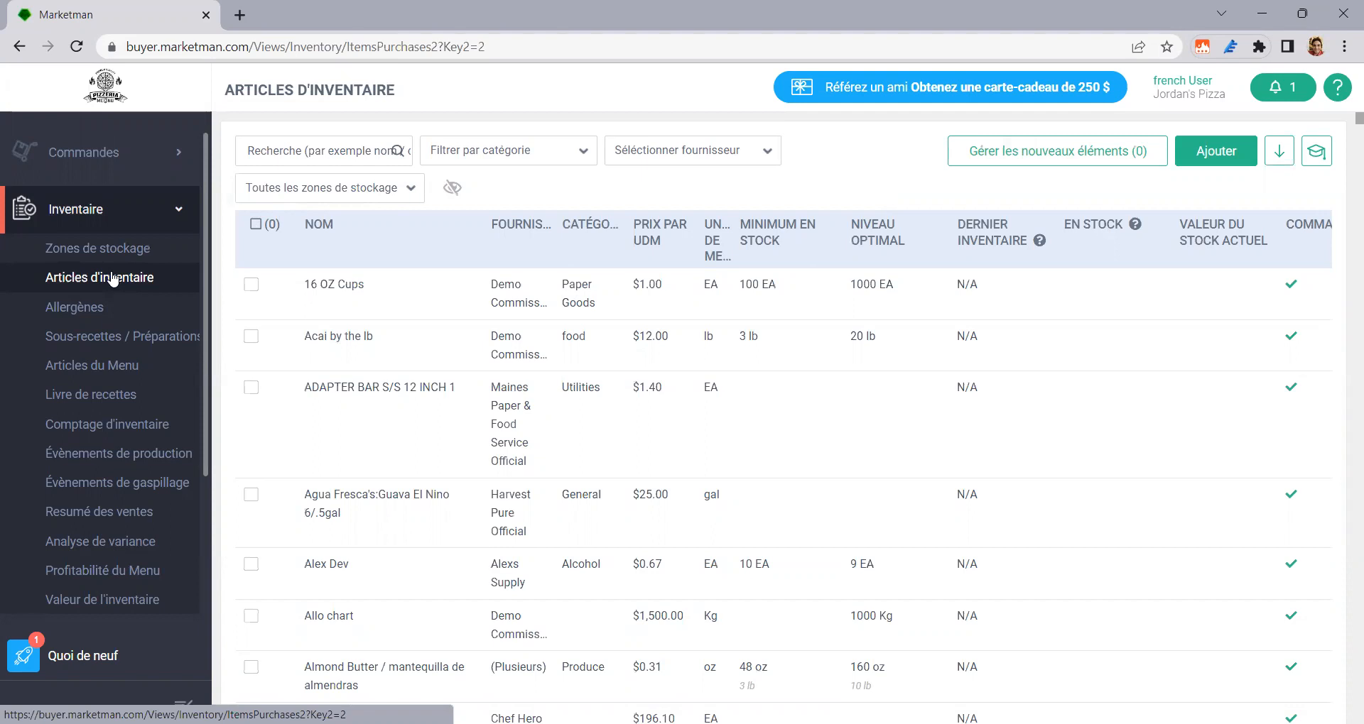
click(275, 157)
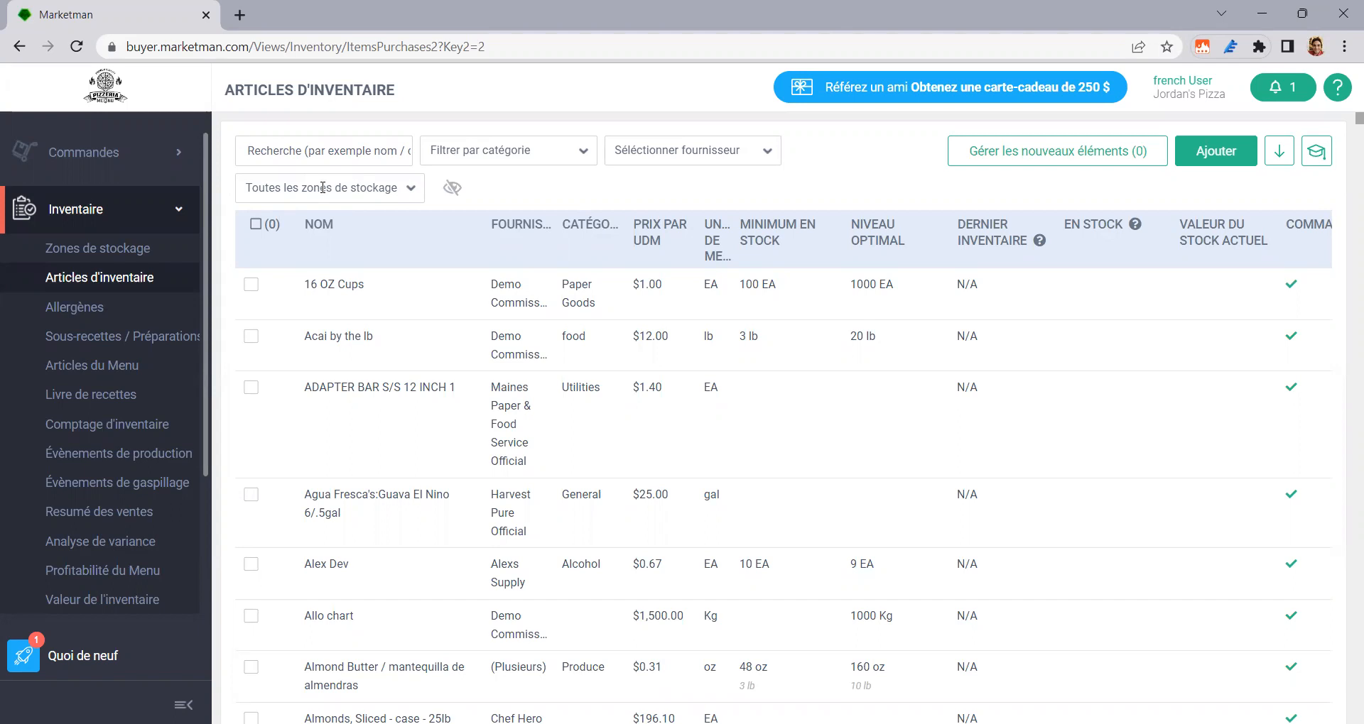
click(381, 307)
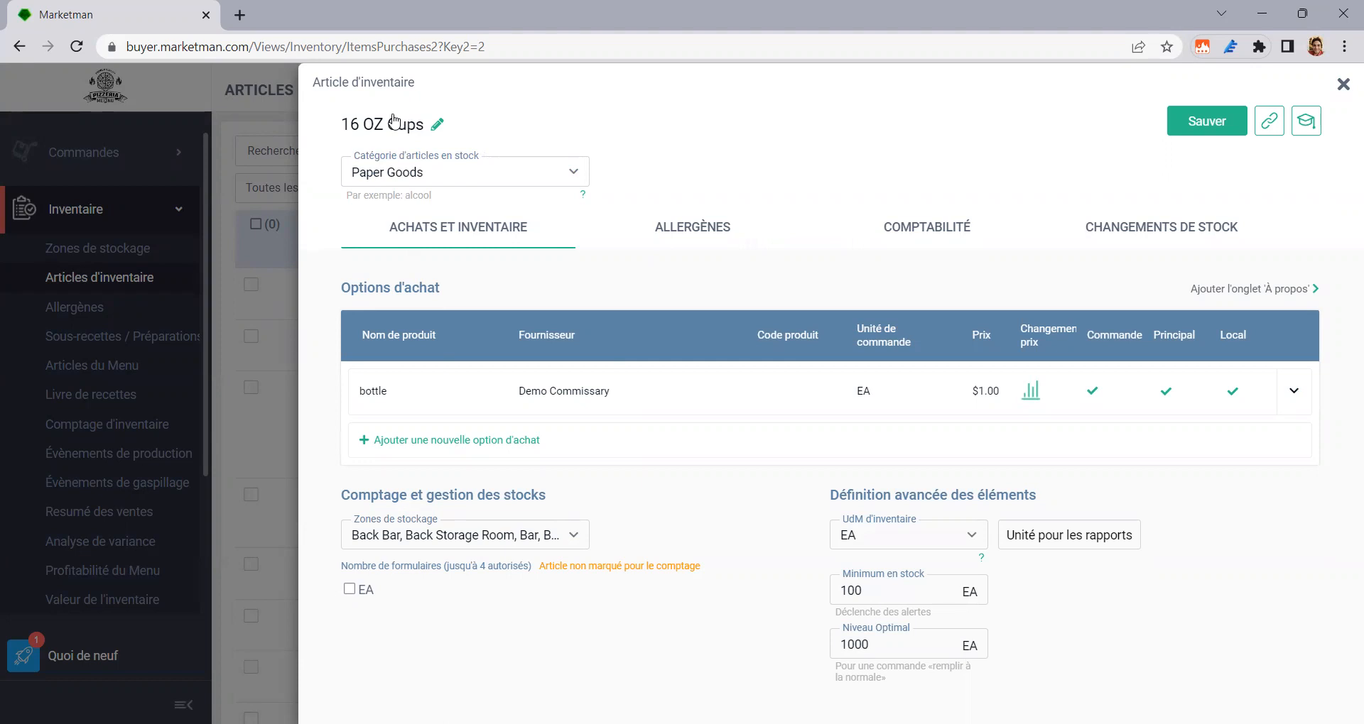
Step: Open the item's name for editing and review the stock category choices through to the create-new option, keeping Paper Goods
click(438, 132)
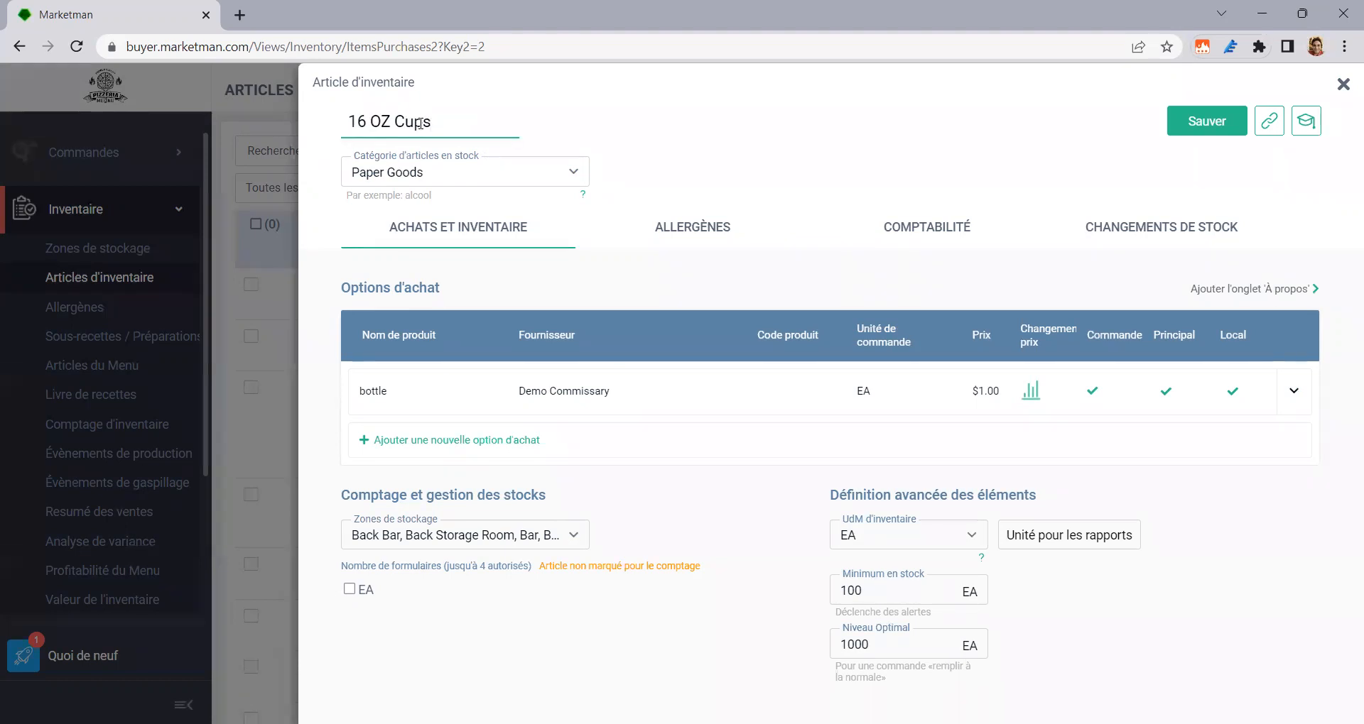
click(437, 178)
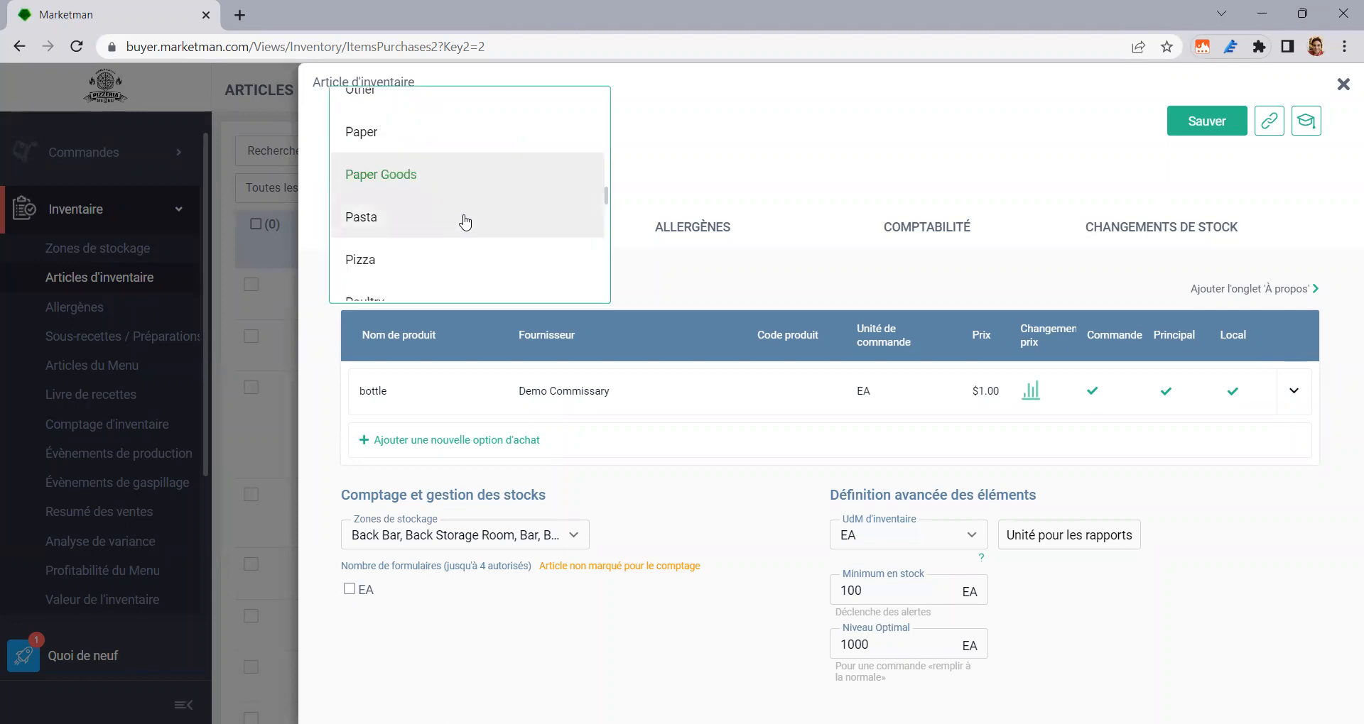
scroll(463, 217, down, 8)
scroll(409, 253, down, 6)
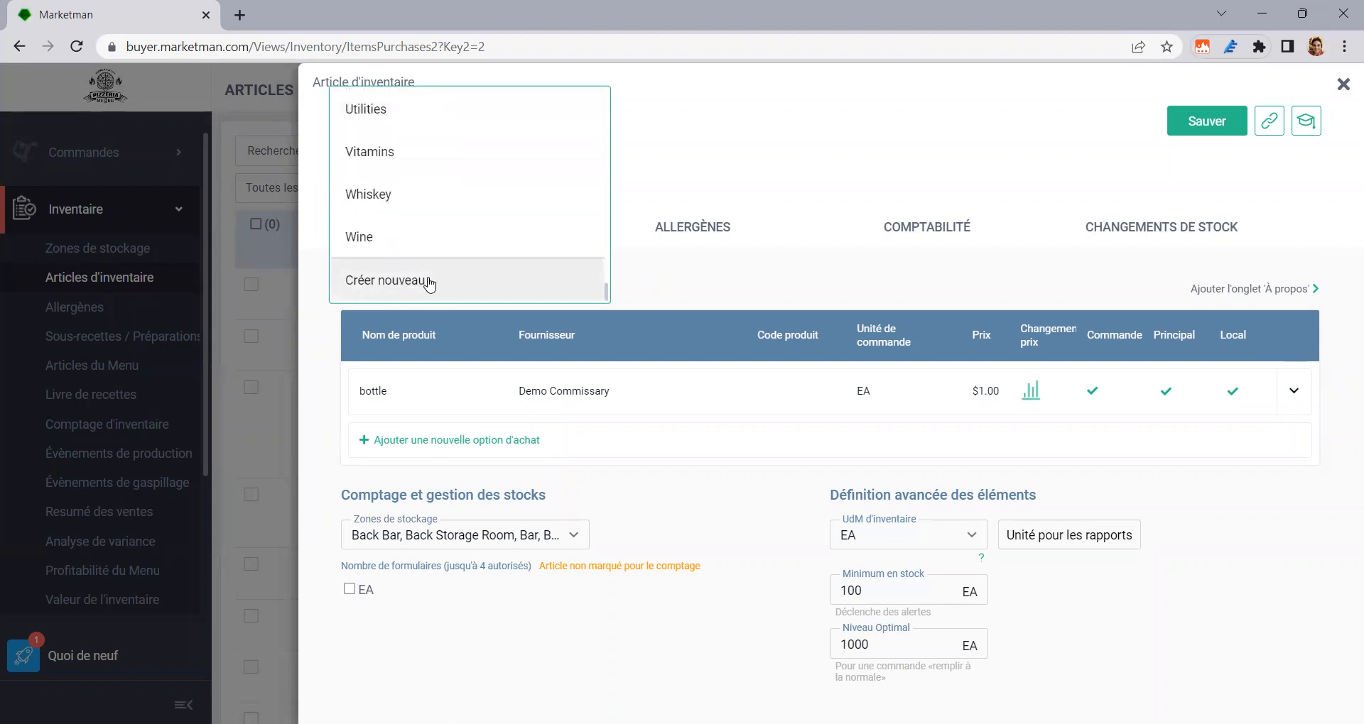
click(747, 134)
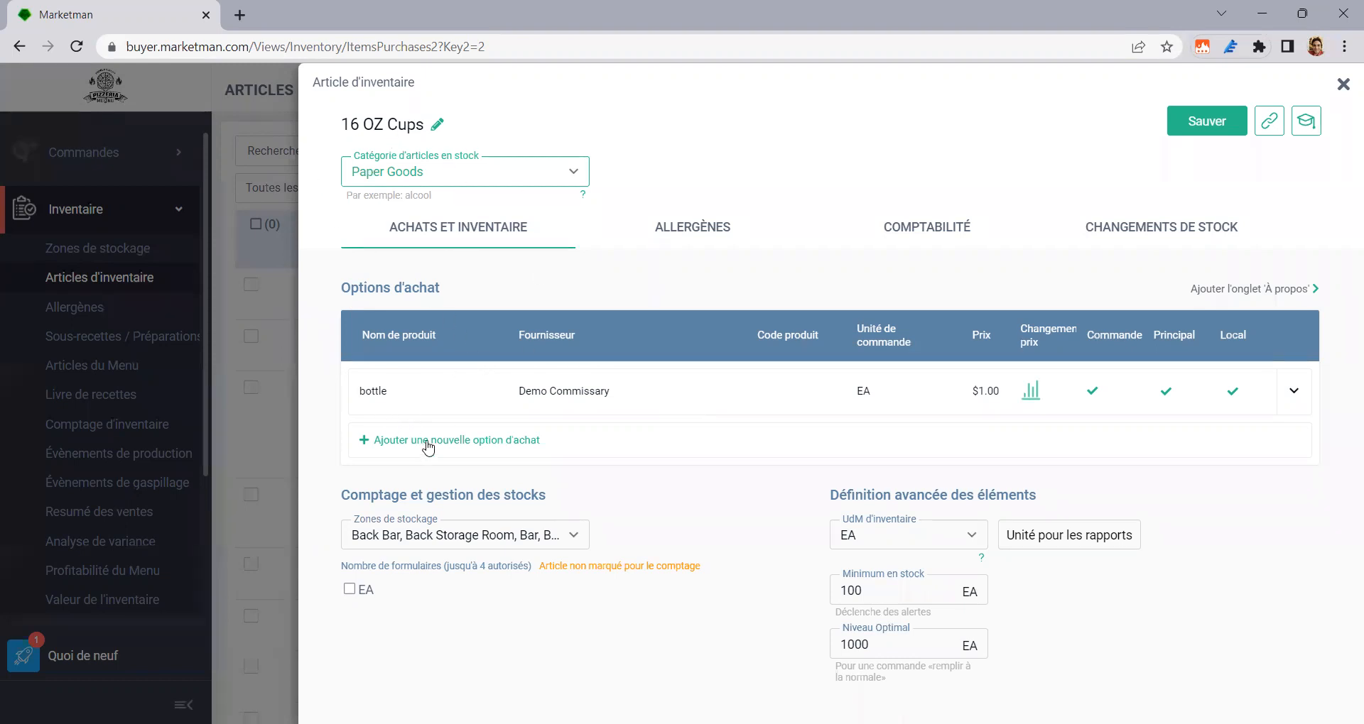
Step: Open a blank new purchase option for 16 OZ Cups and review its fields, including the additional parameters
click(488, 440)
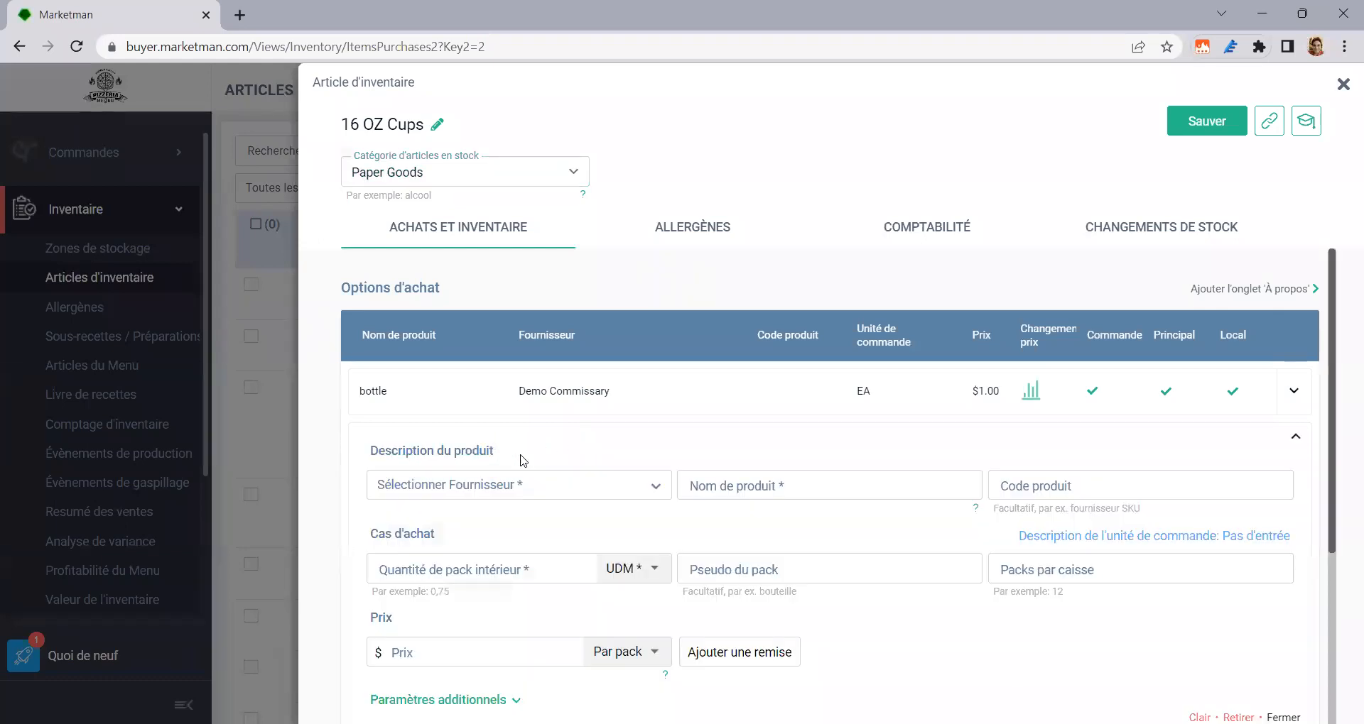
scroll(608, 441, down, 4)
scroll(582, 416, up, 1)
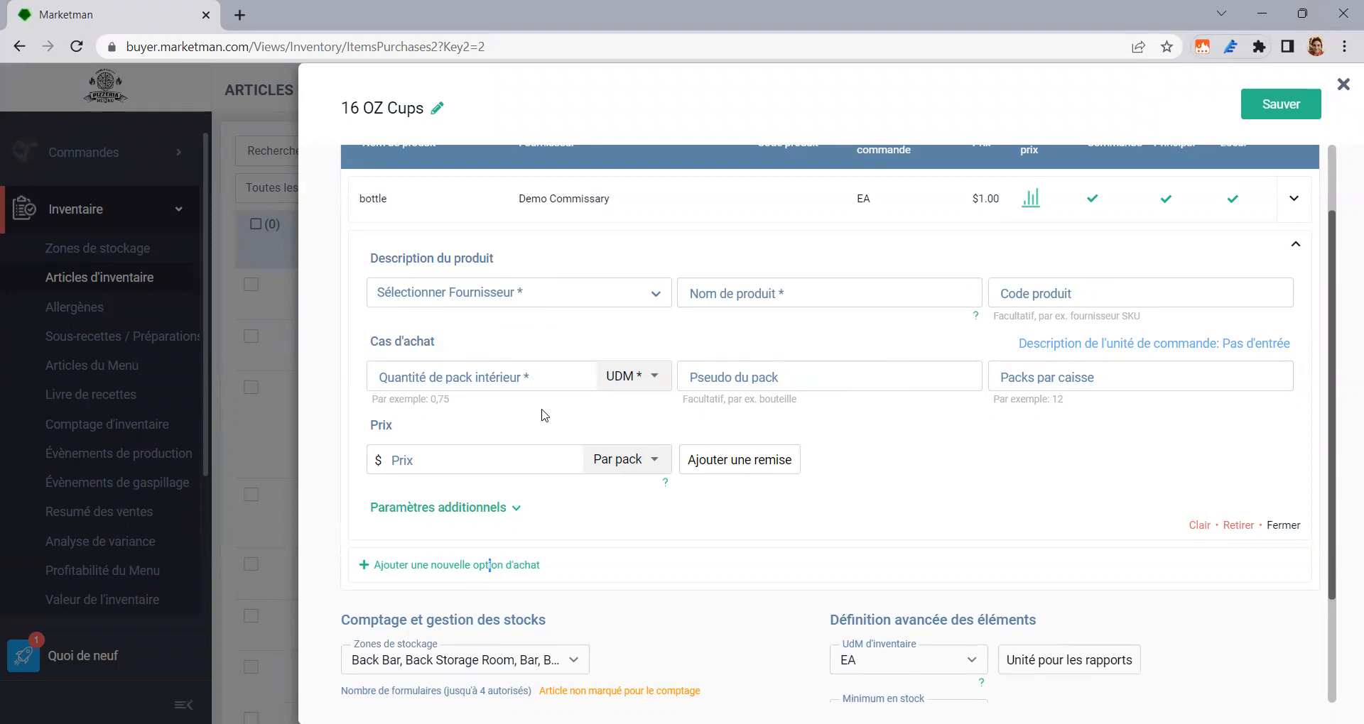
click(436, 513)
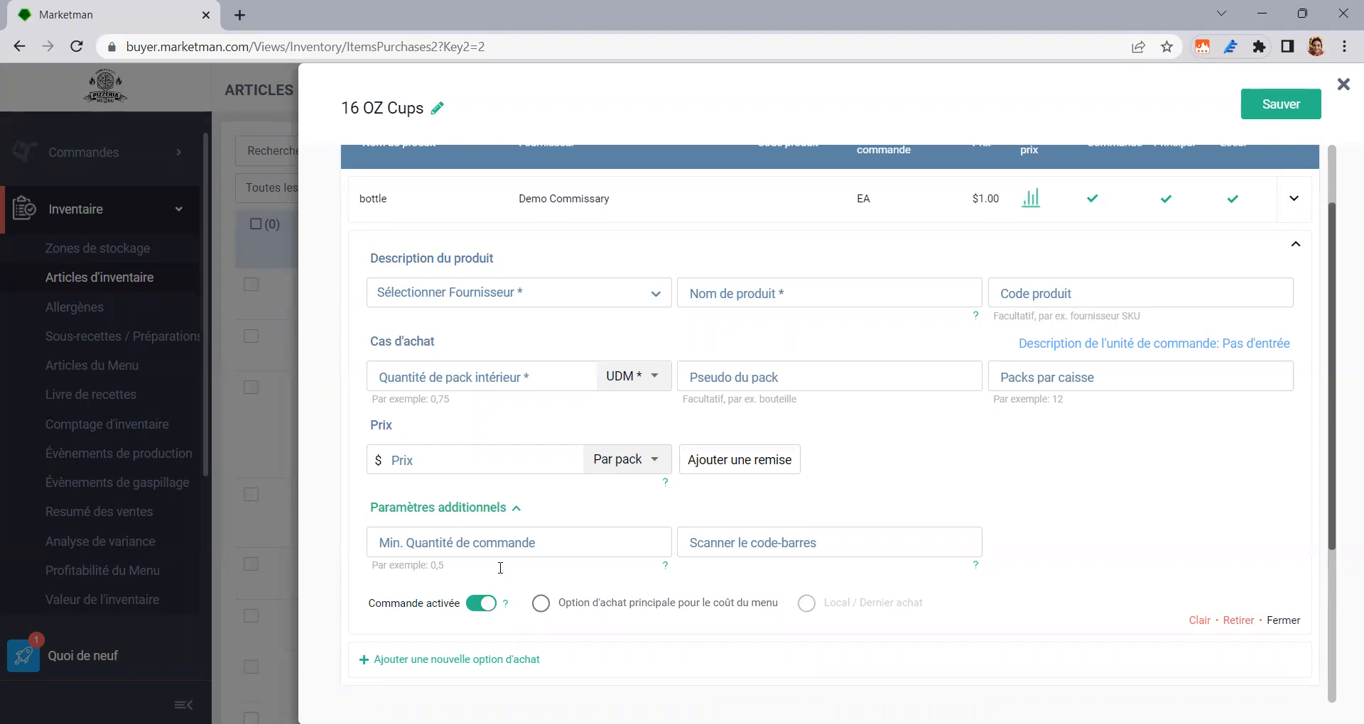
scroll(497, 507, down, 3)
scroll(547, 504, down, 1)
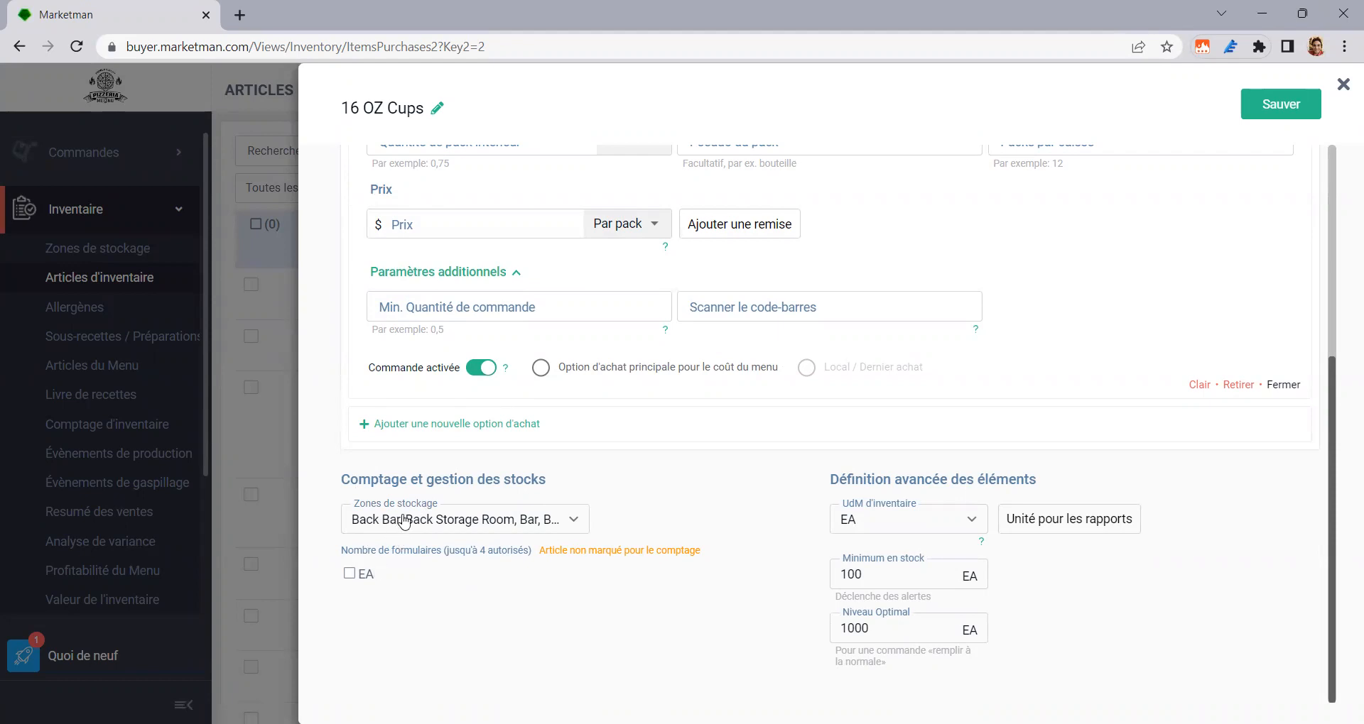
Step: Review the storage zones available for the 16 OZ Cups item without changing the selection
click(554, 522)
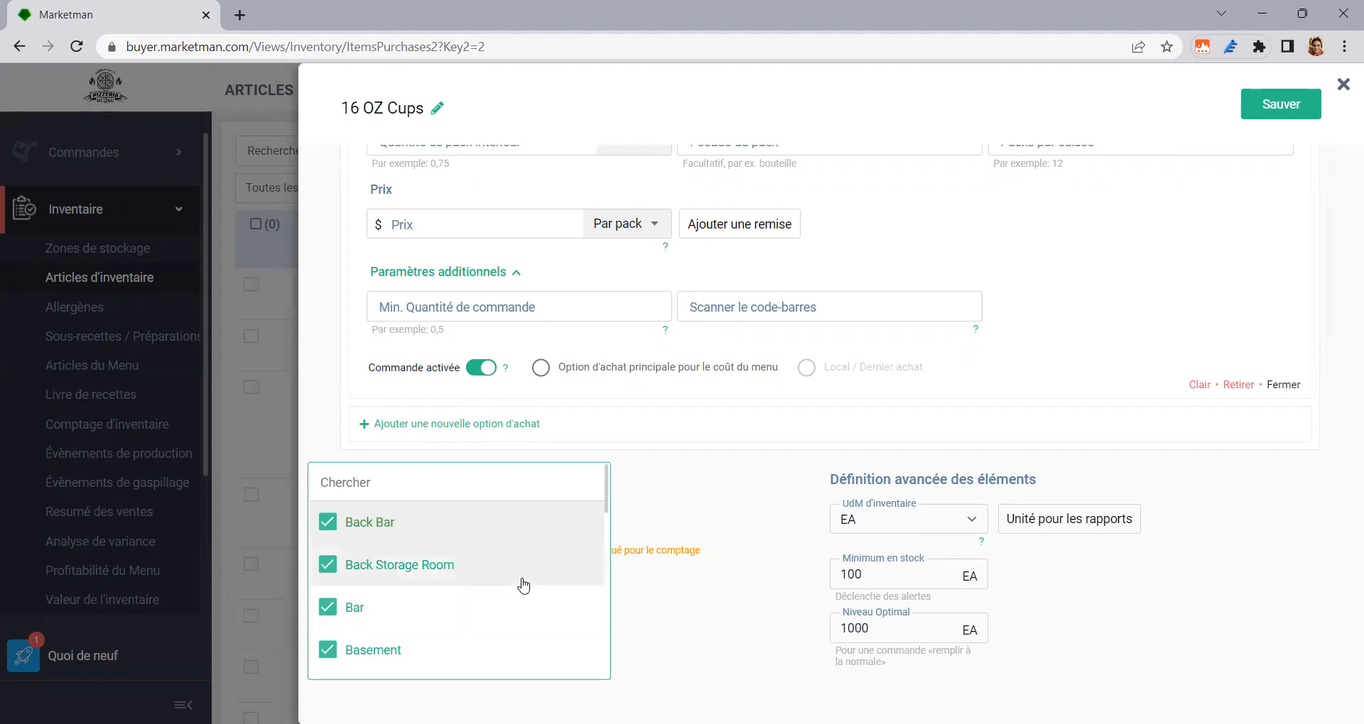
scroll(522, 586, down, 4)
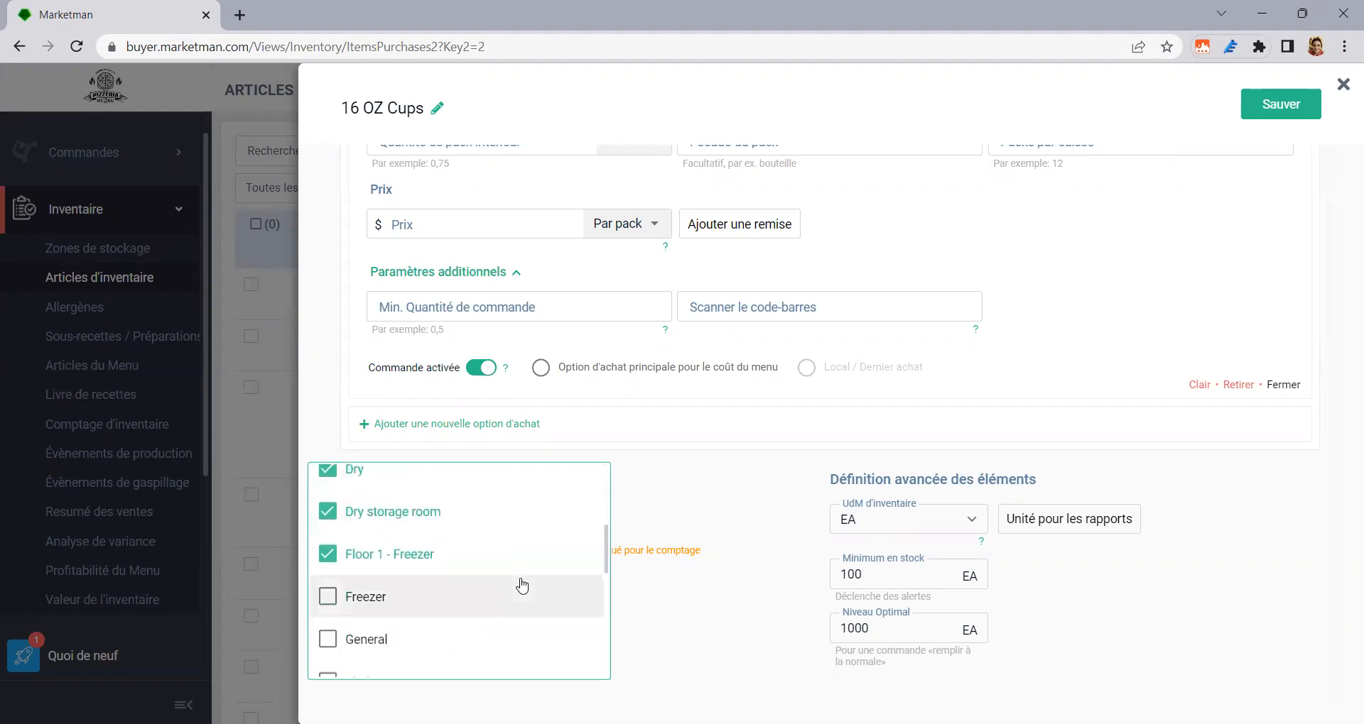
scroll(522, 586, up, 4)
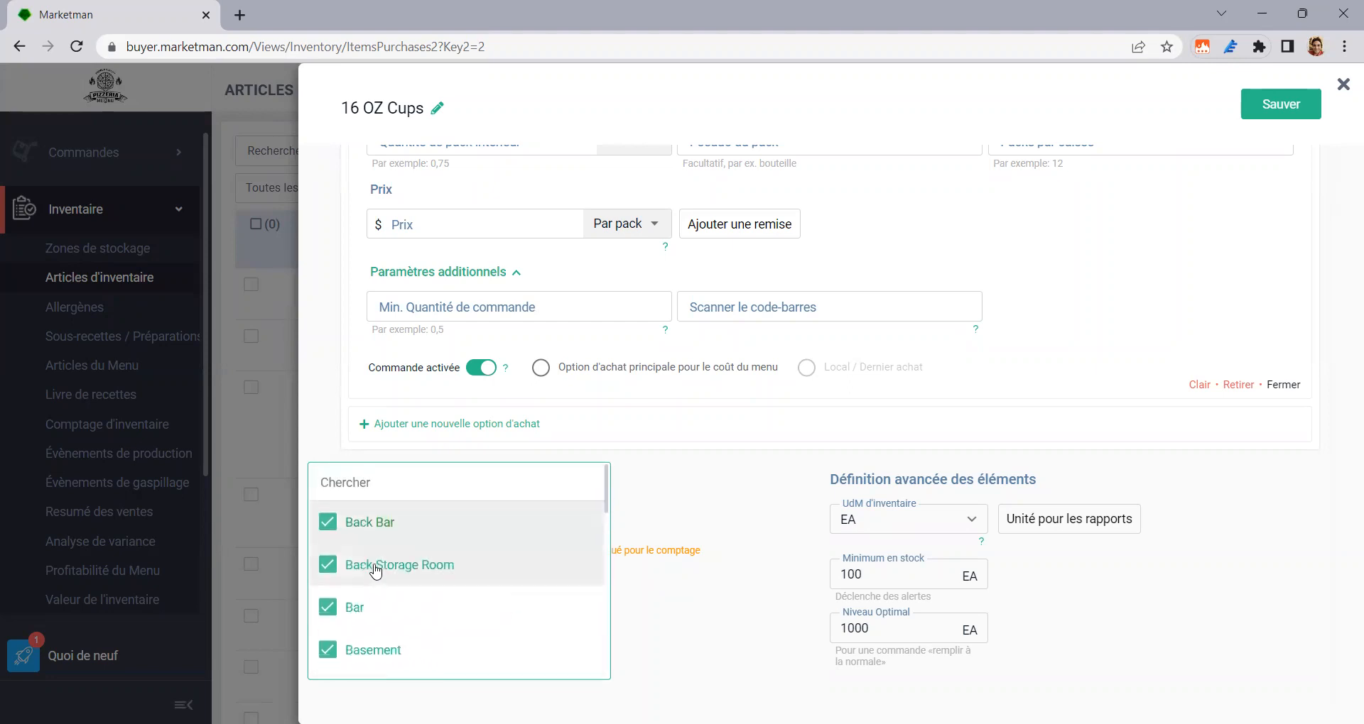
scroll(345, 619, down, 6)
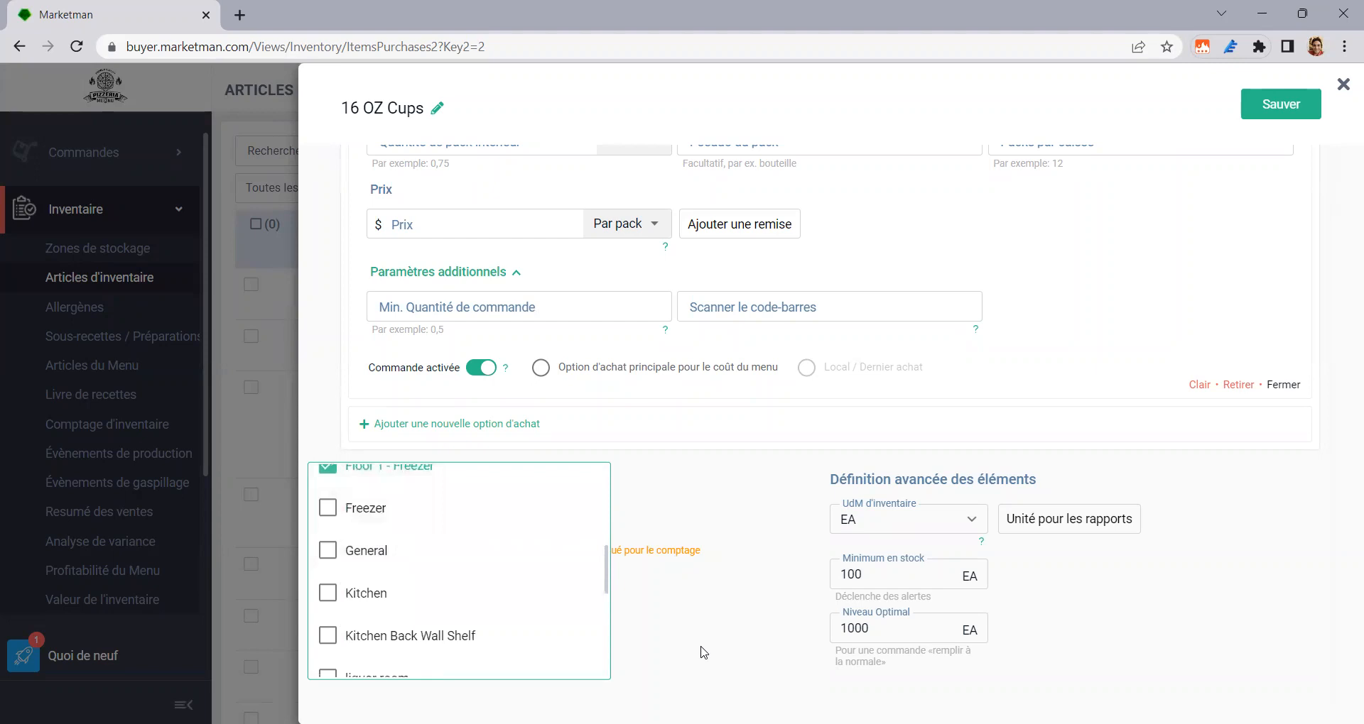
click(673, 648)
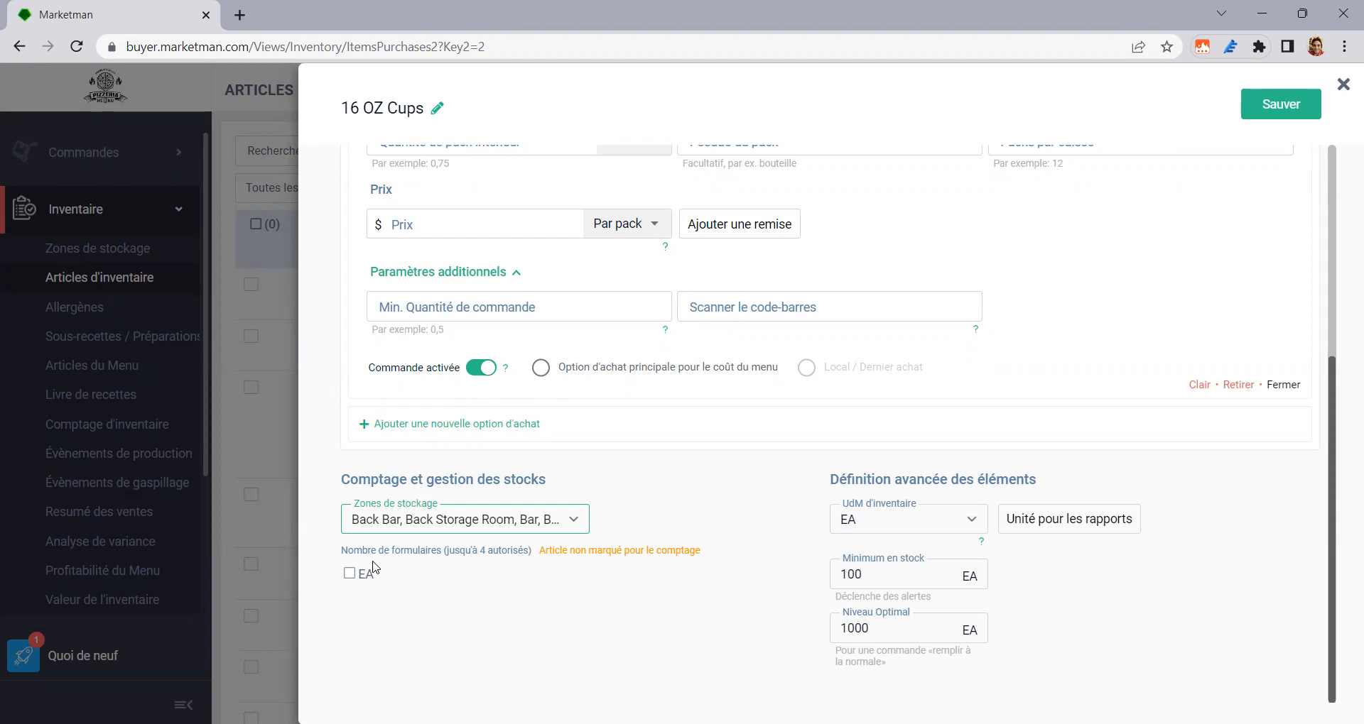
Step: Review the item's purchase options and inventory unit of measure choices, and leave the item without saving
scroll(751, 286, up, 3)
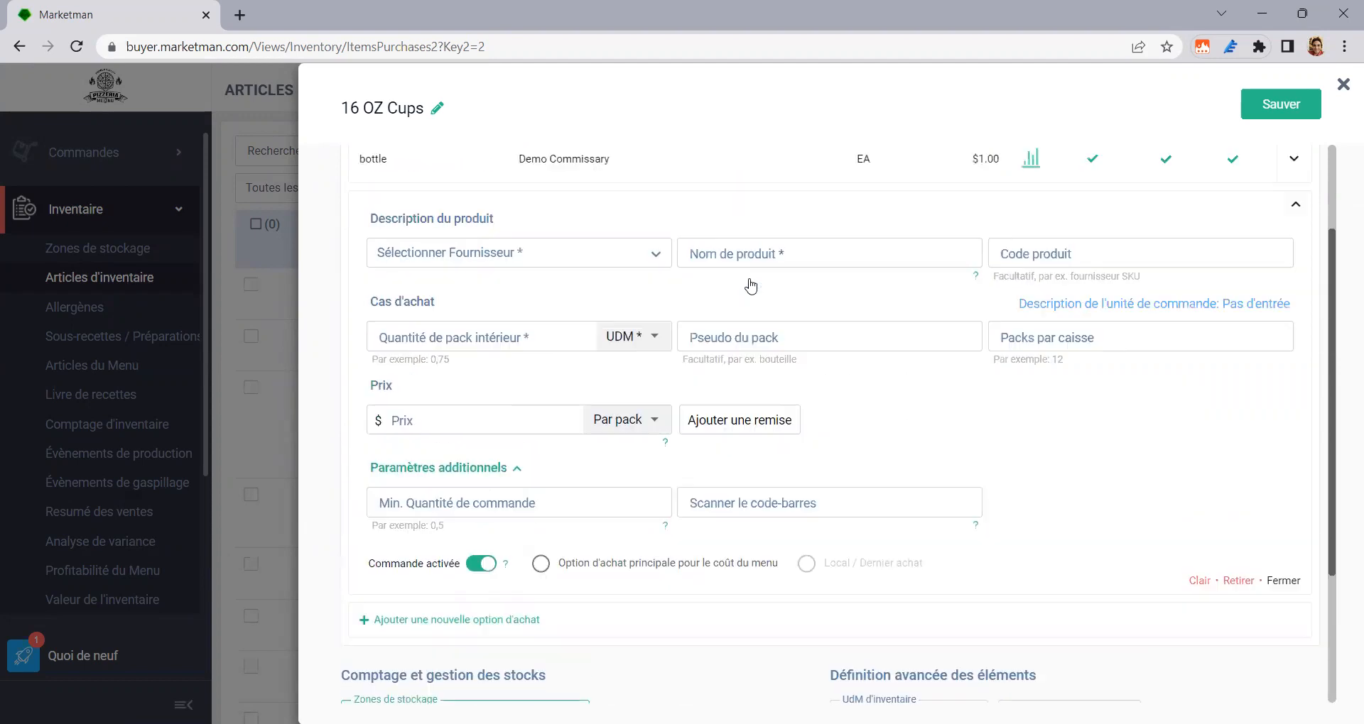
scroll(751, 286, up, 1)
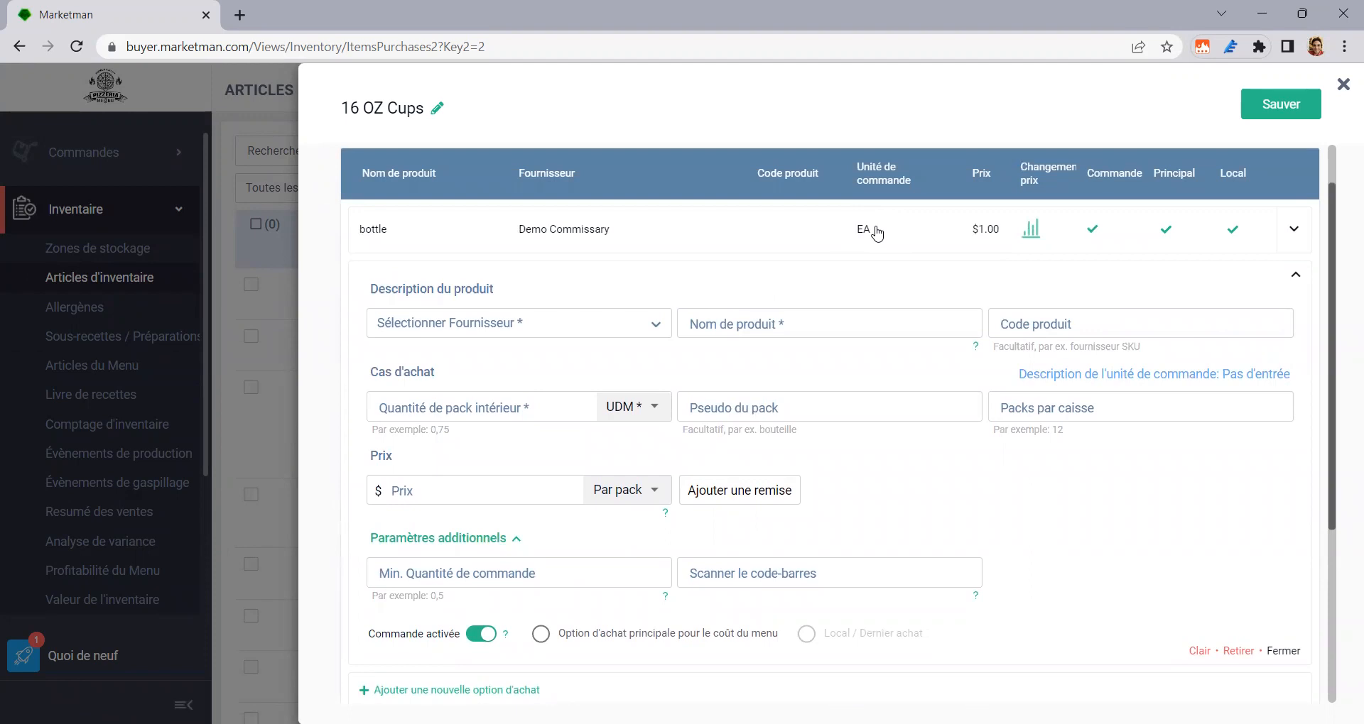
scroll(487, 476, down, 4)
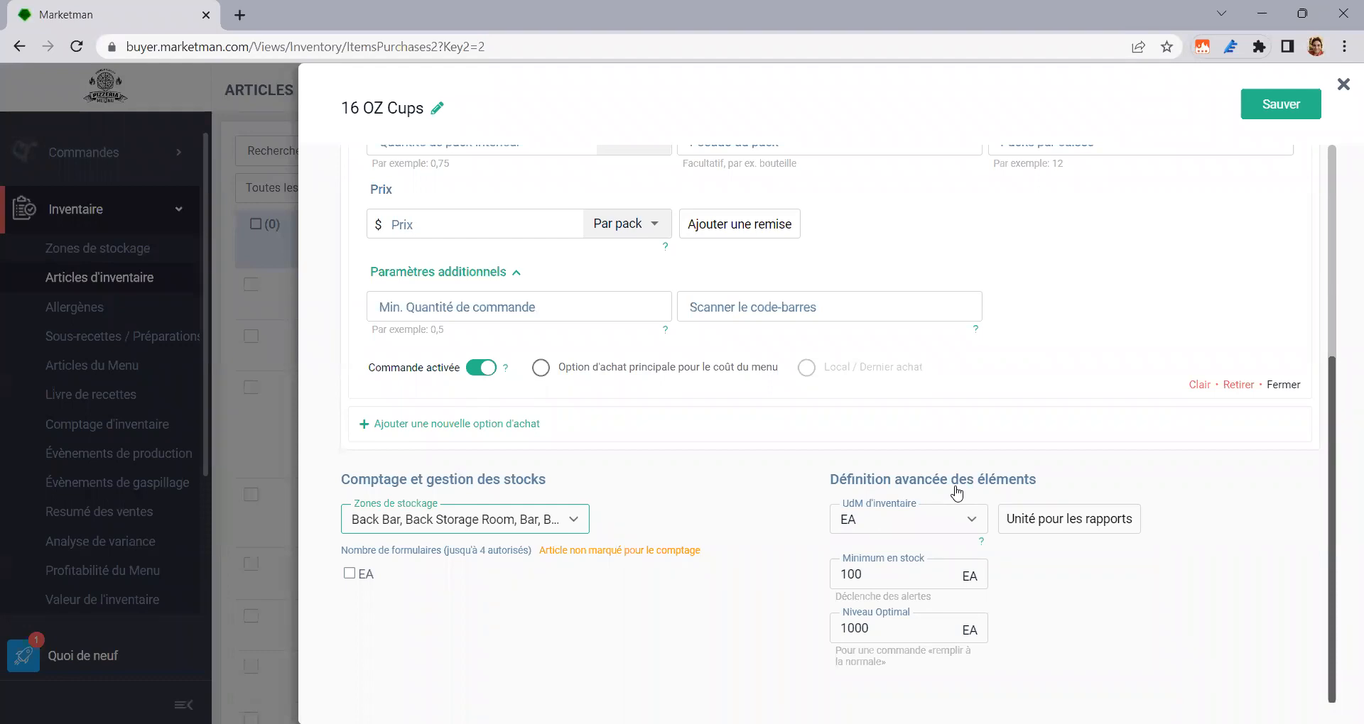
click(890, 519)
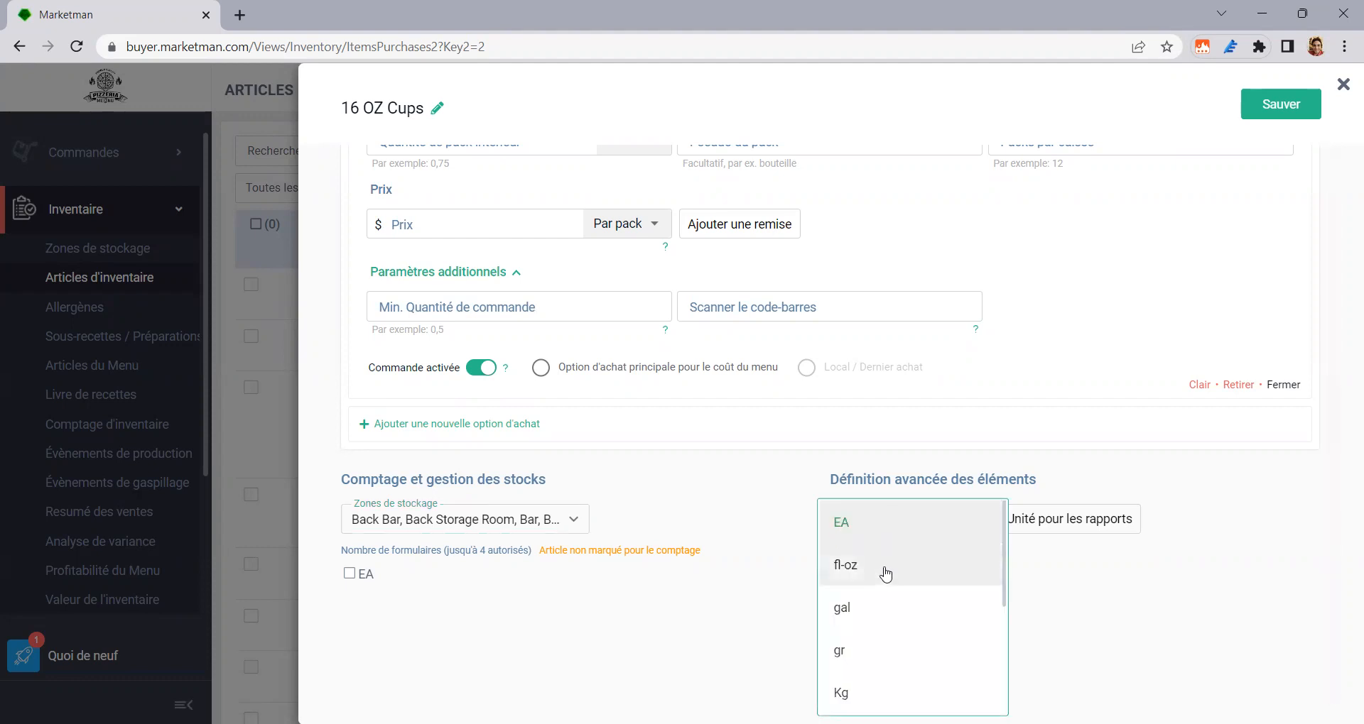
click(1030, 577)
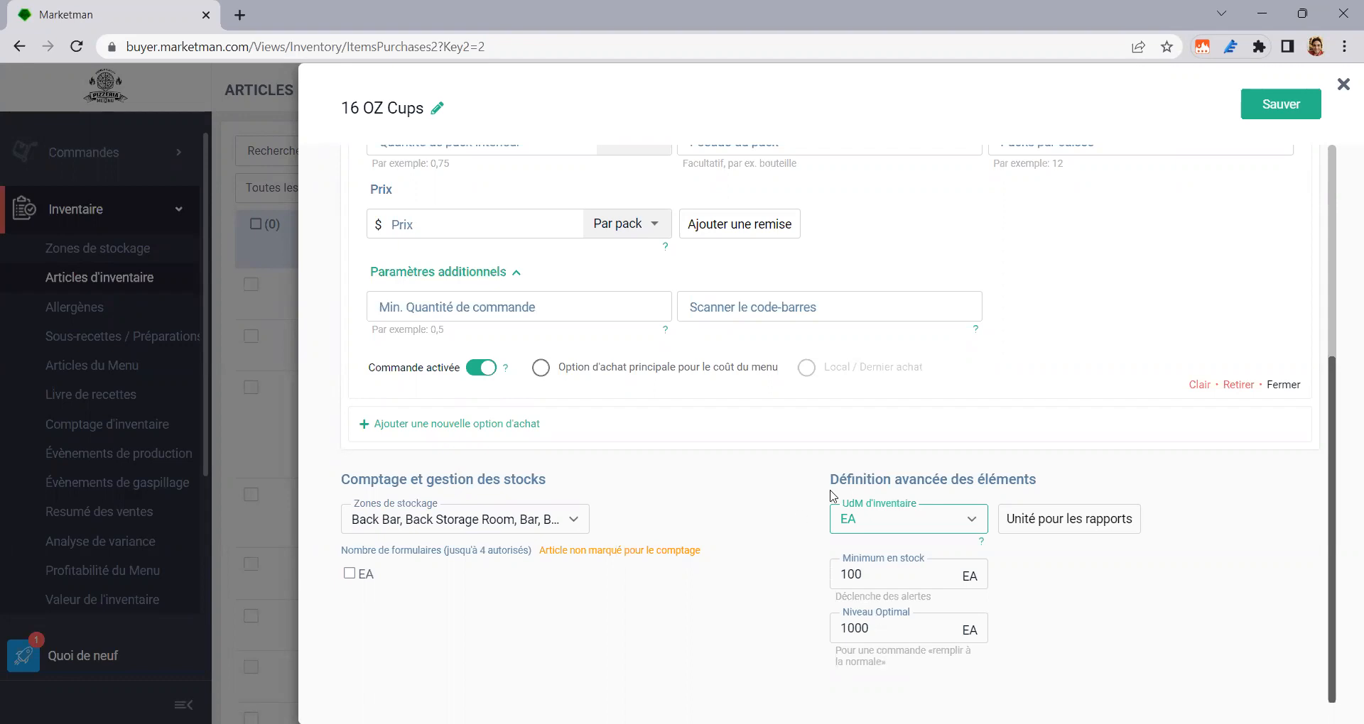
click(1343, 85)
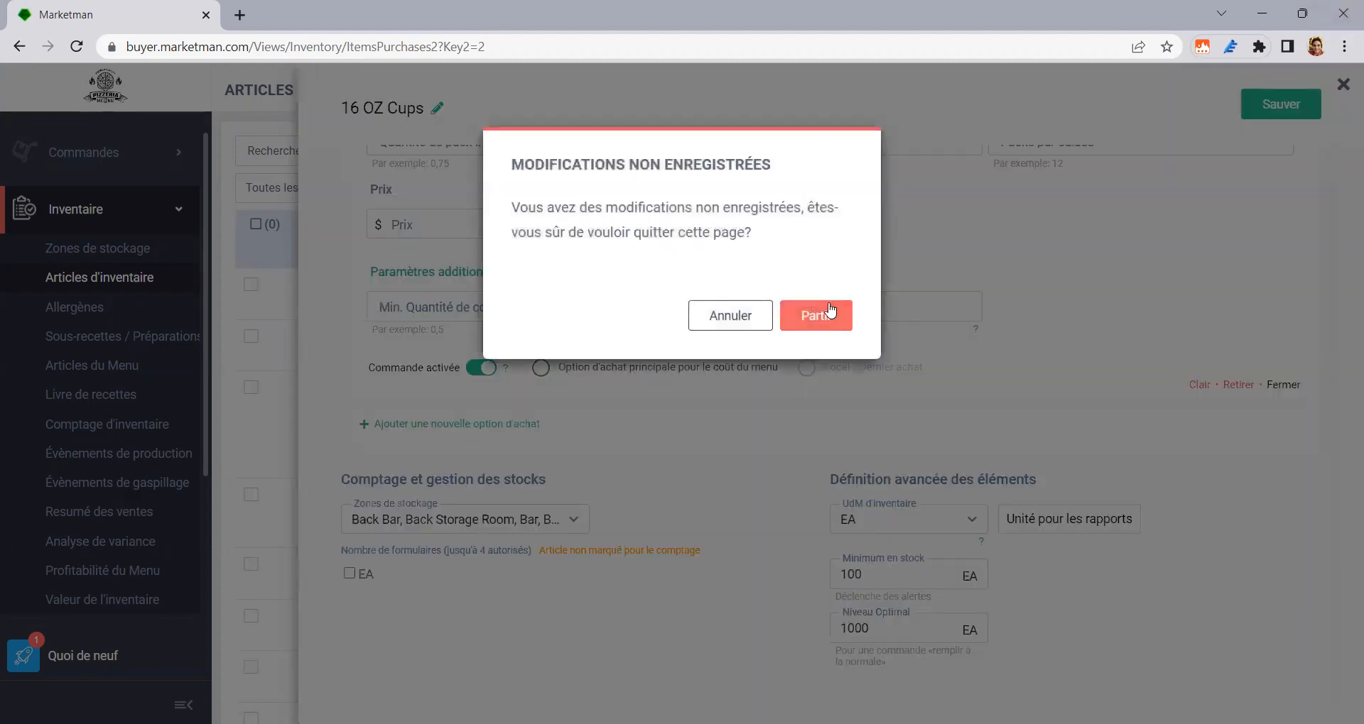
click(828, 313)
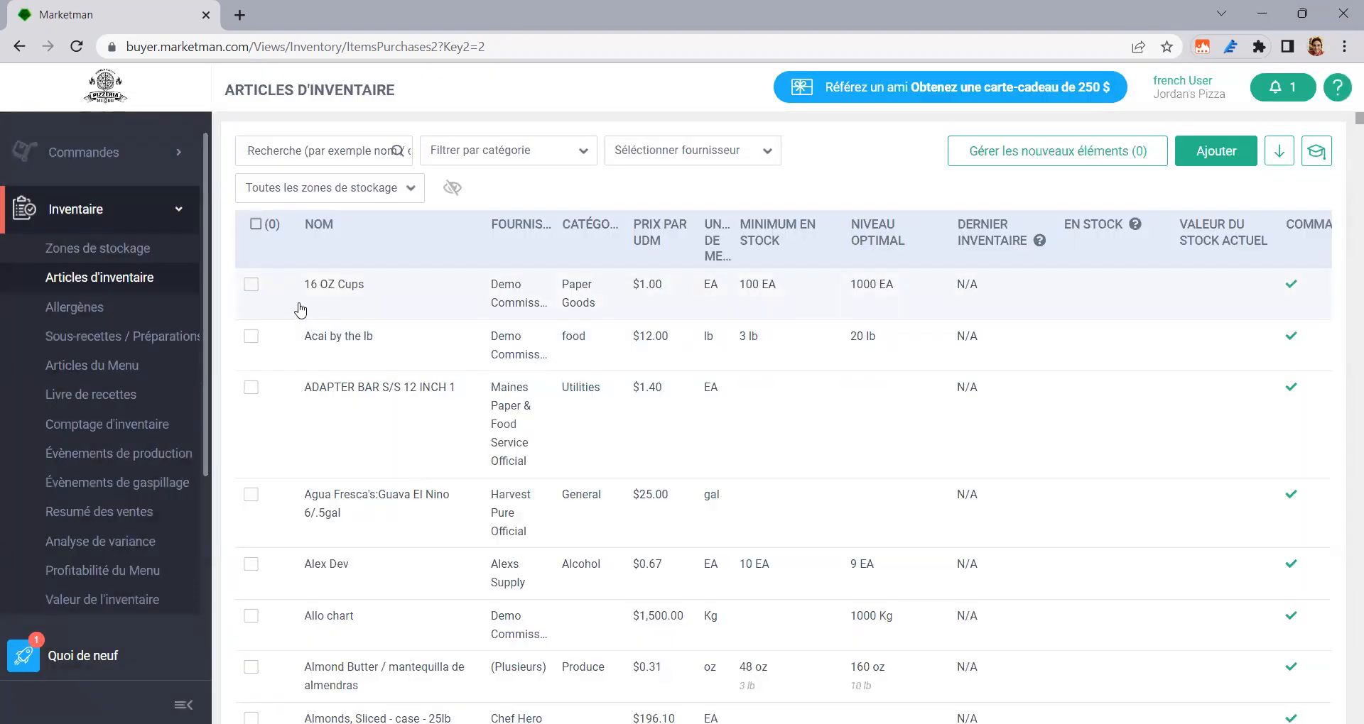
Step: Select 16 OZ Cups, Acai by the lb and ADAPTER BAR S/S 12 INCH 1, and review the bulk update operations without applying any
click(252, 284)
click(253, 339)
click(252, 388)
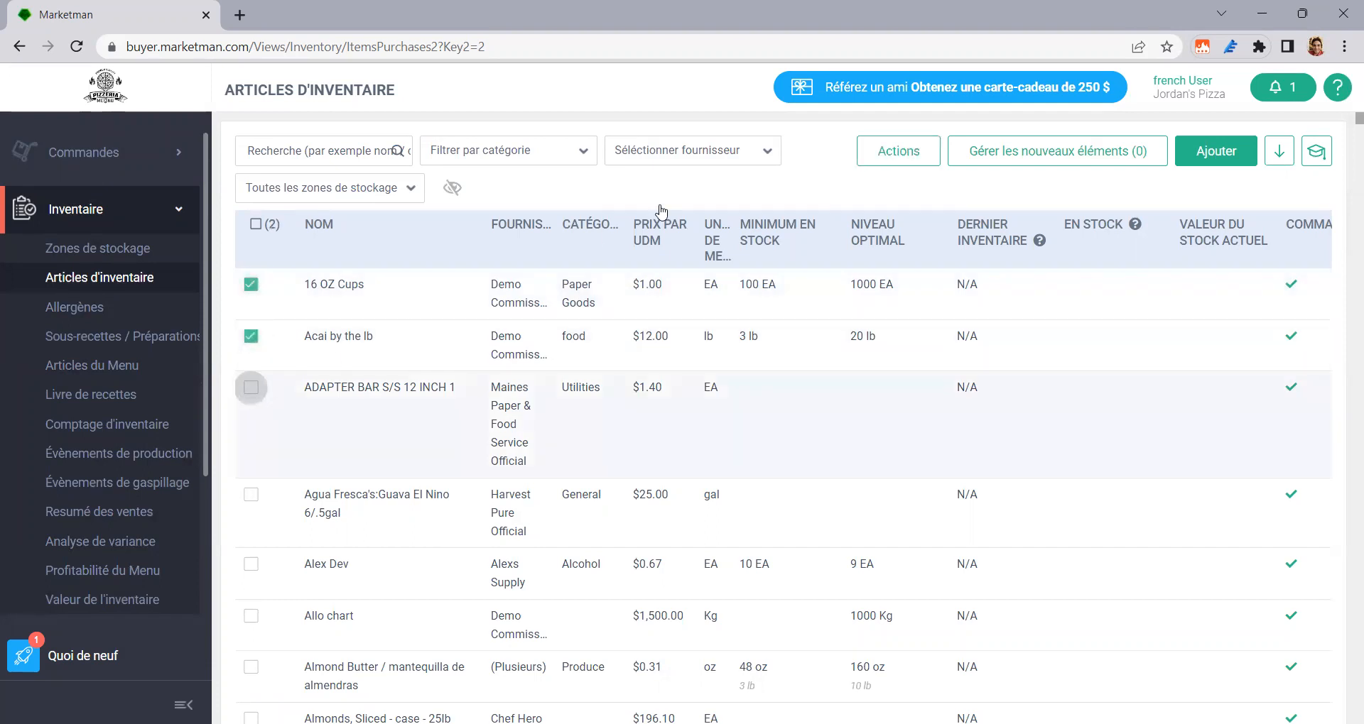
click(891, 157)
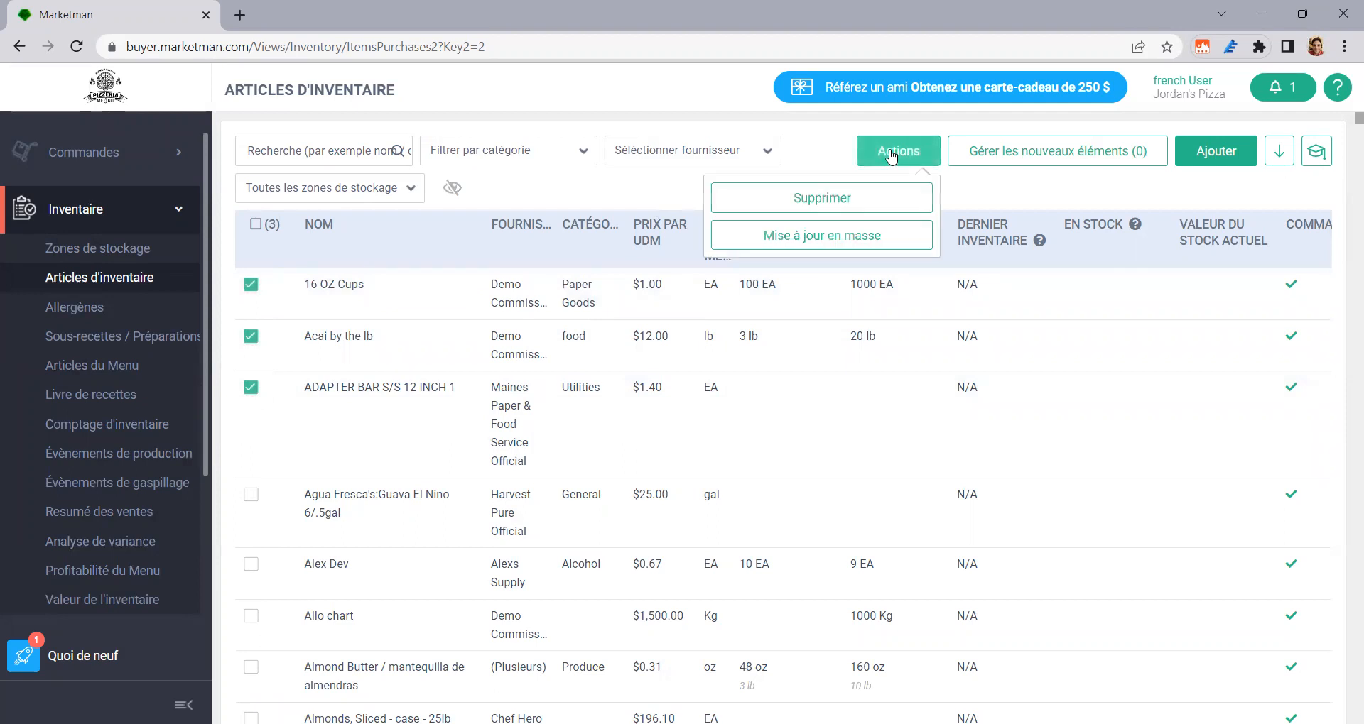
click(829, 238)
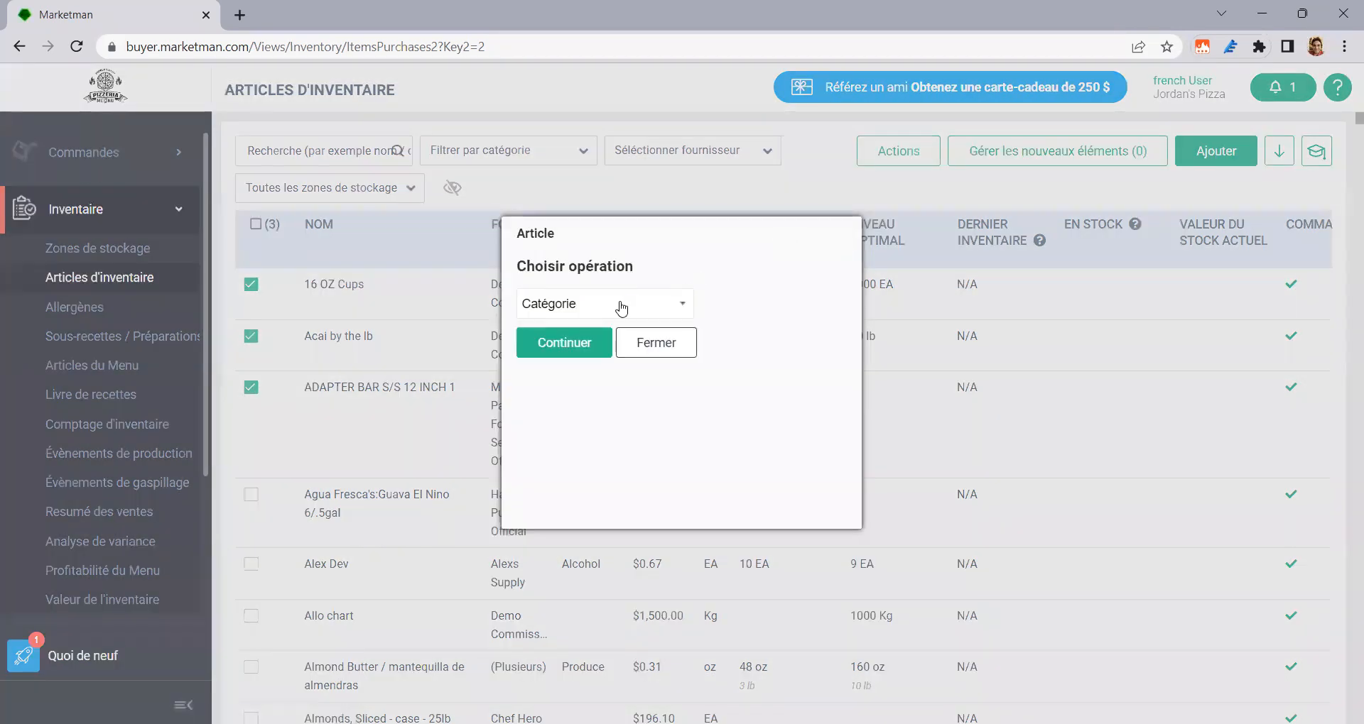
click(622, 307)
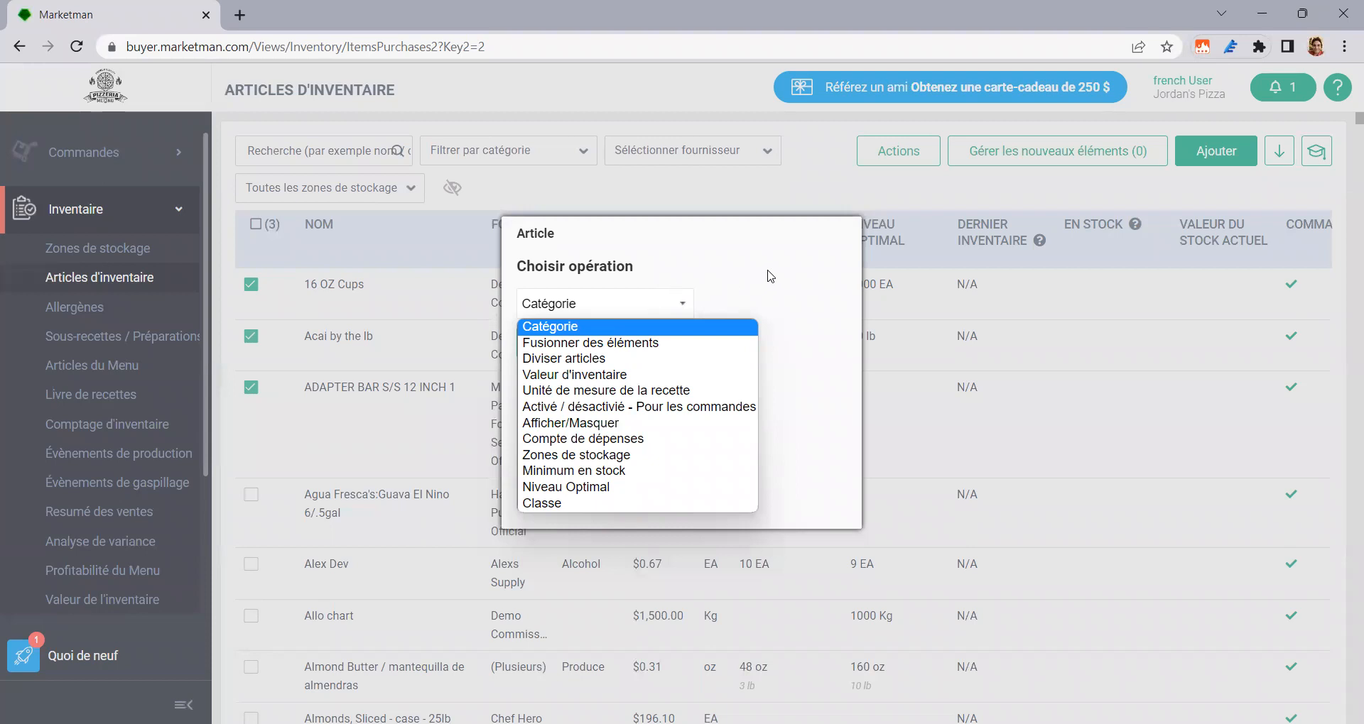
click(832, 271)
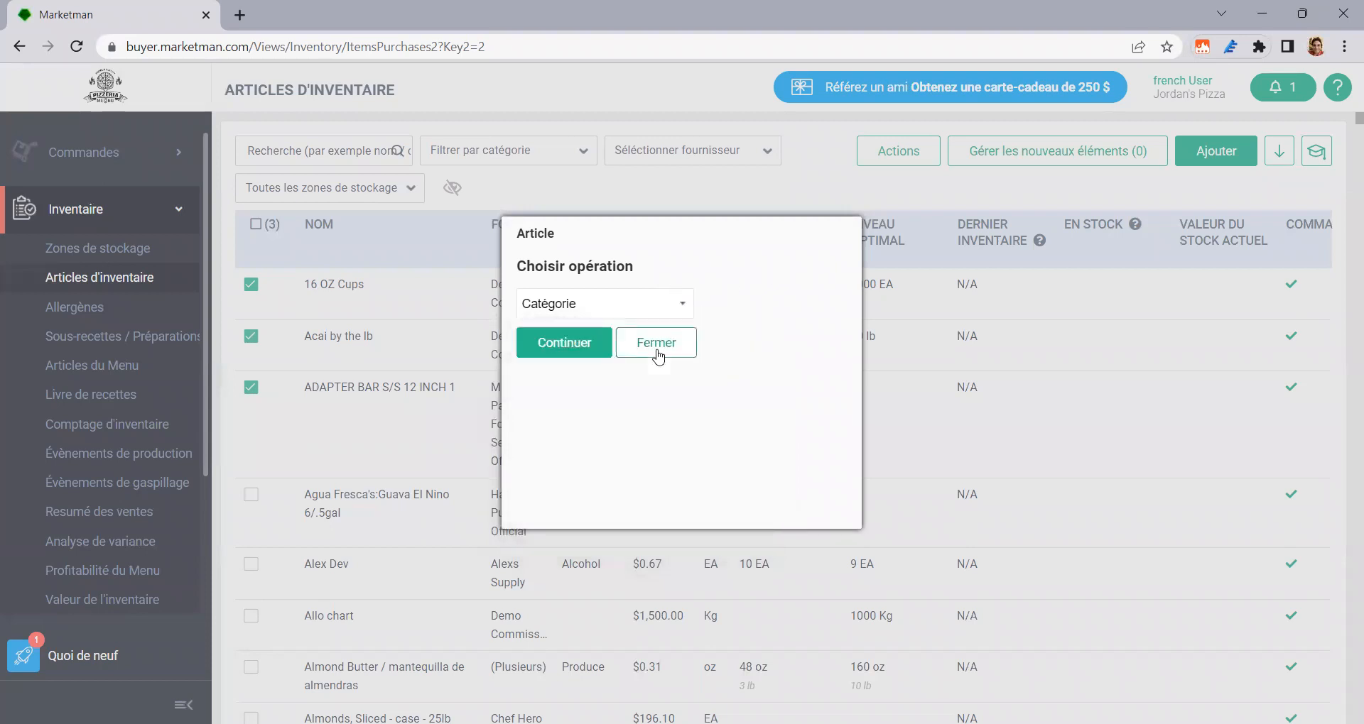
click(657, 344)
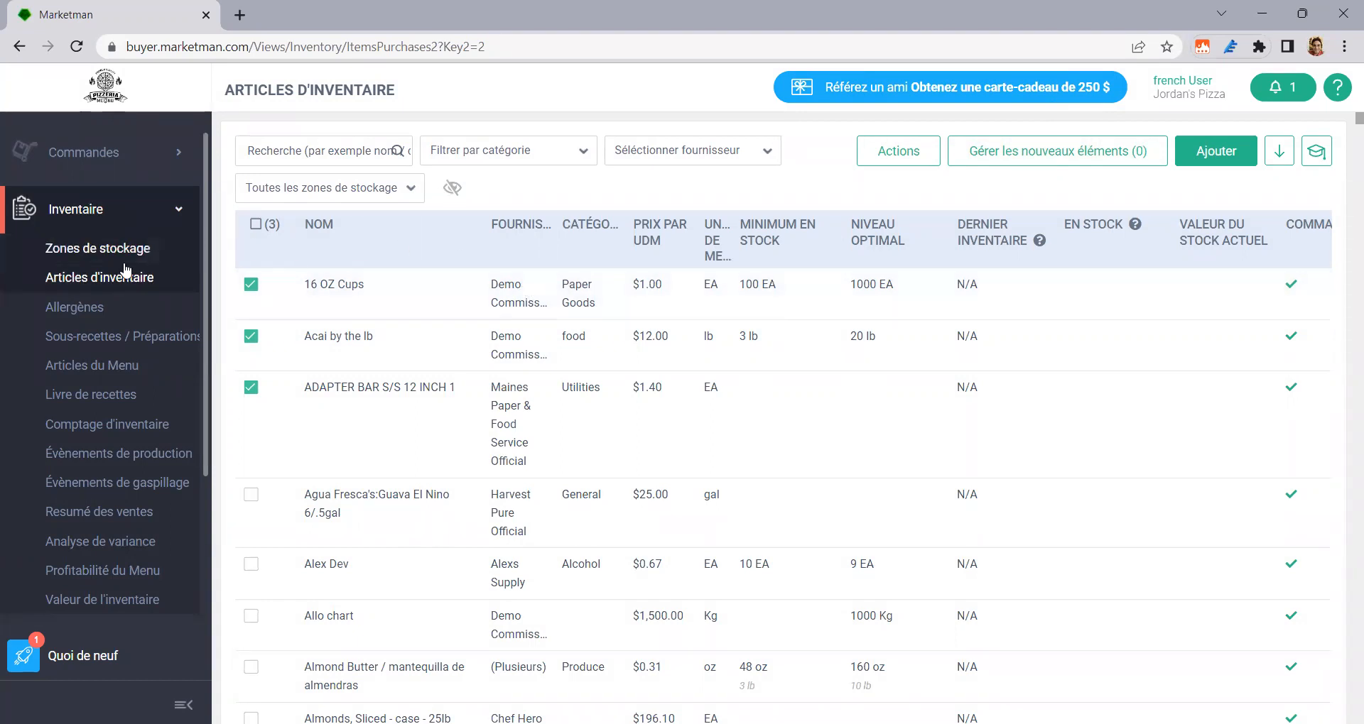
click(146, 223)
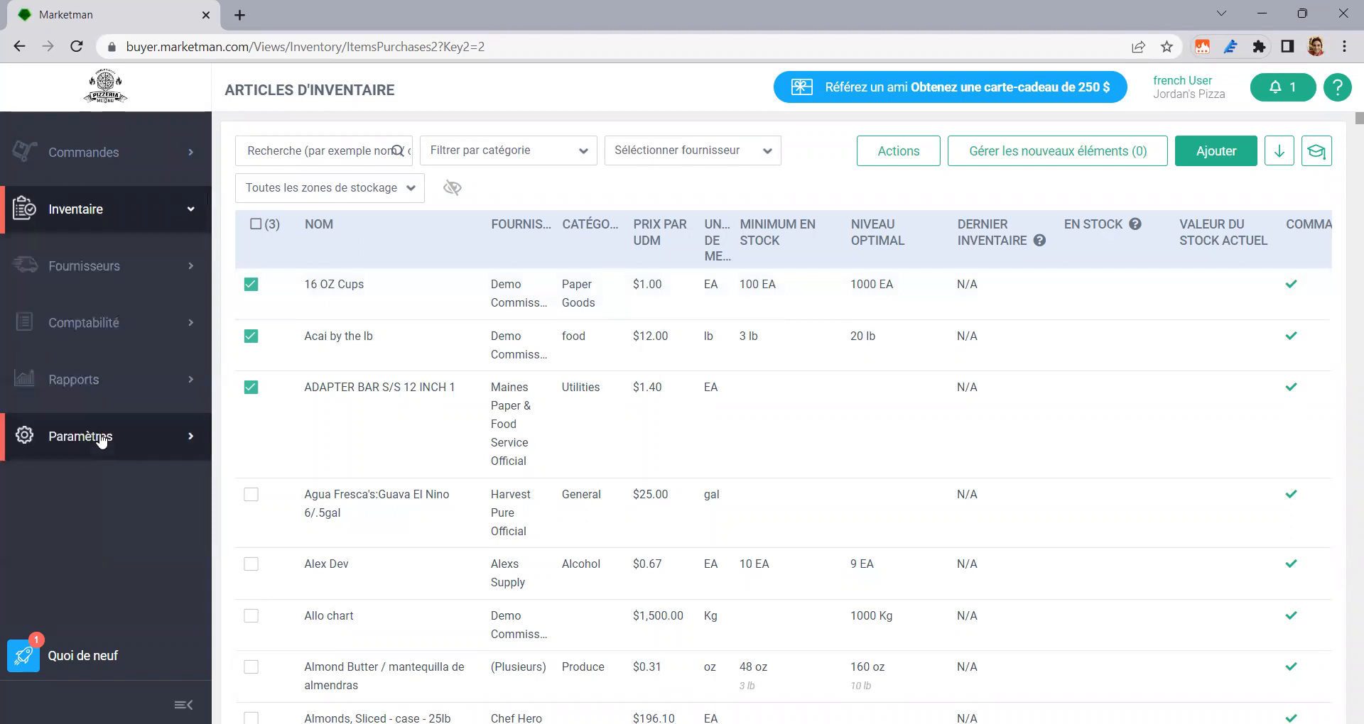
click(98, 452)
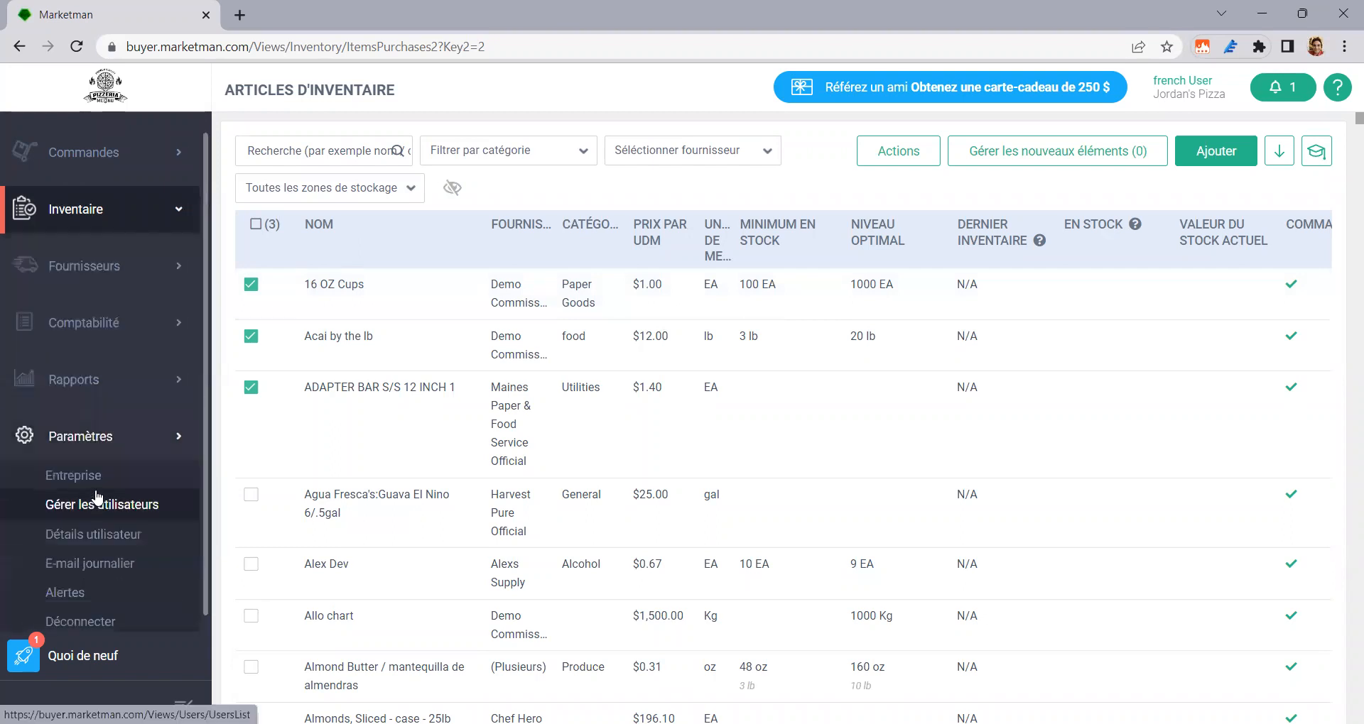
click(98, 450)
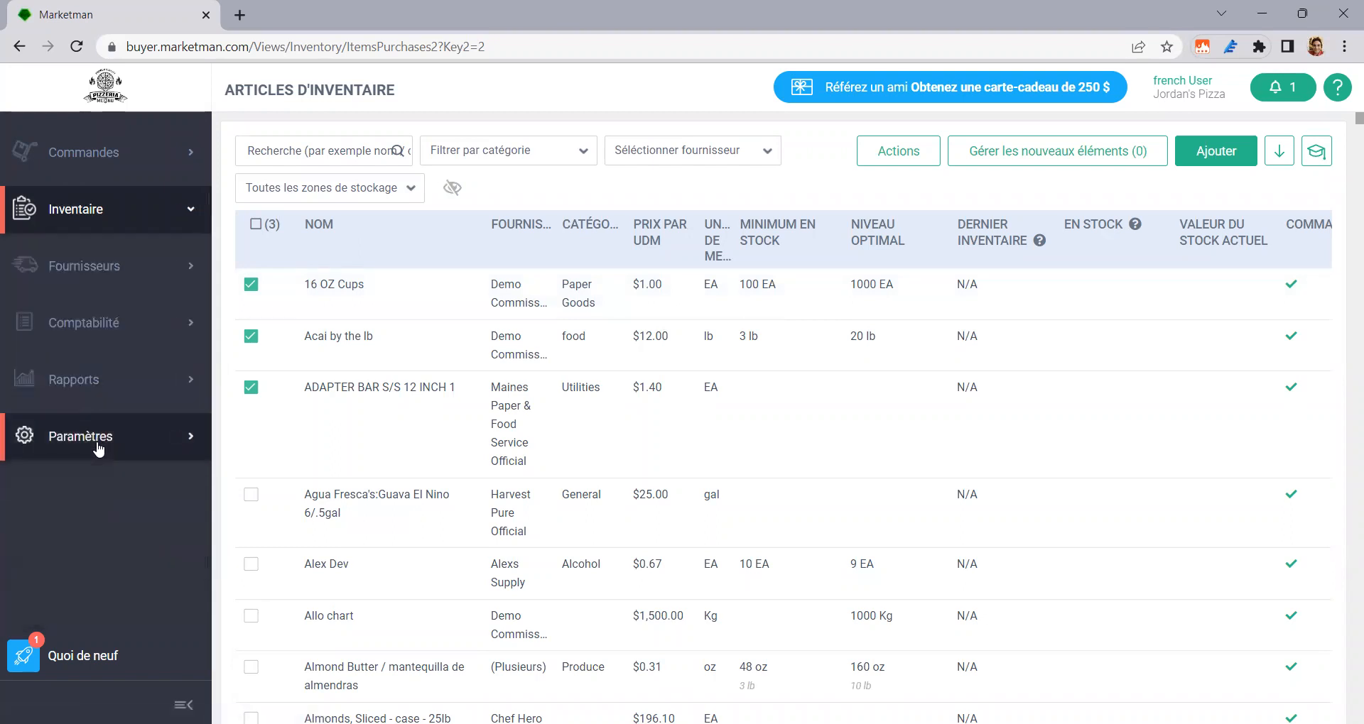
click(126, 282)
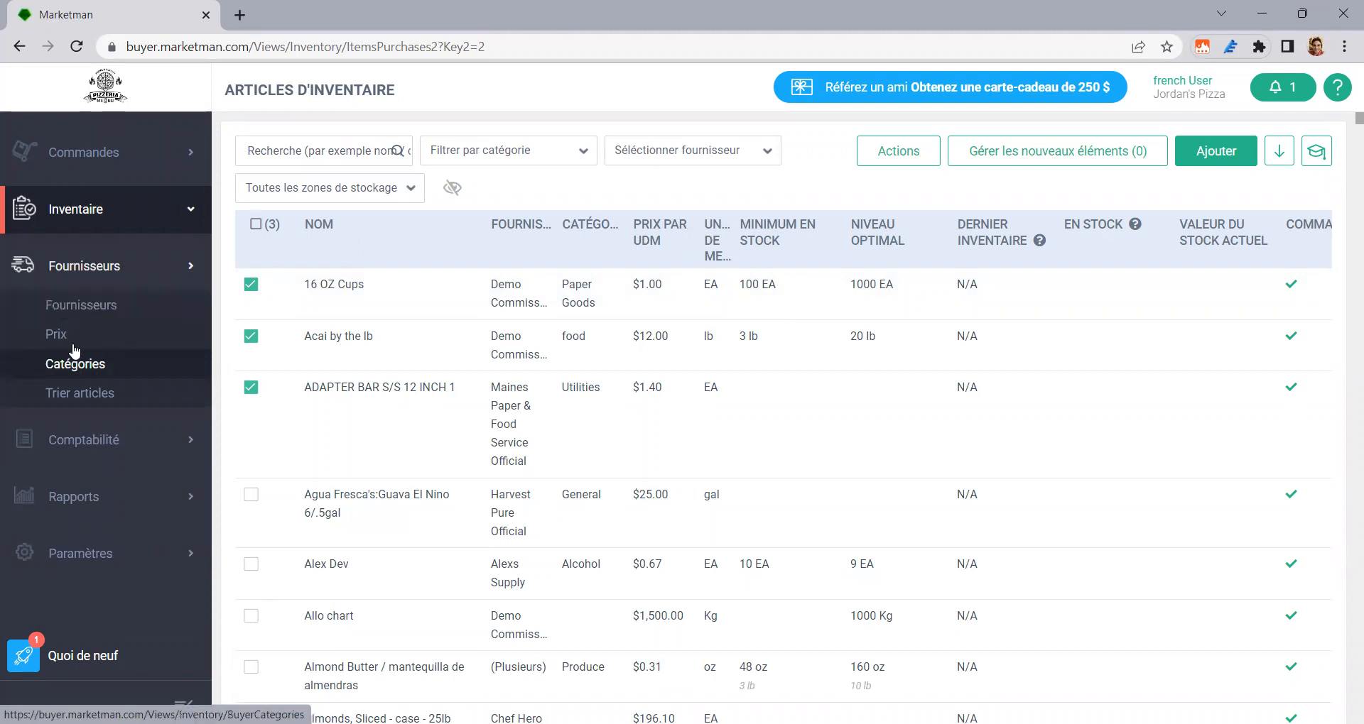
click(95, 211)
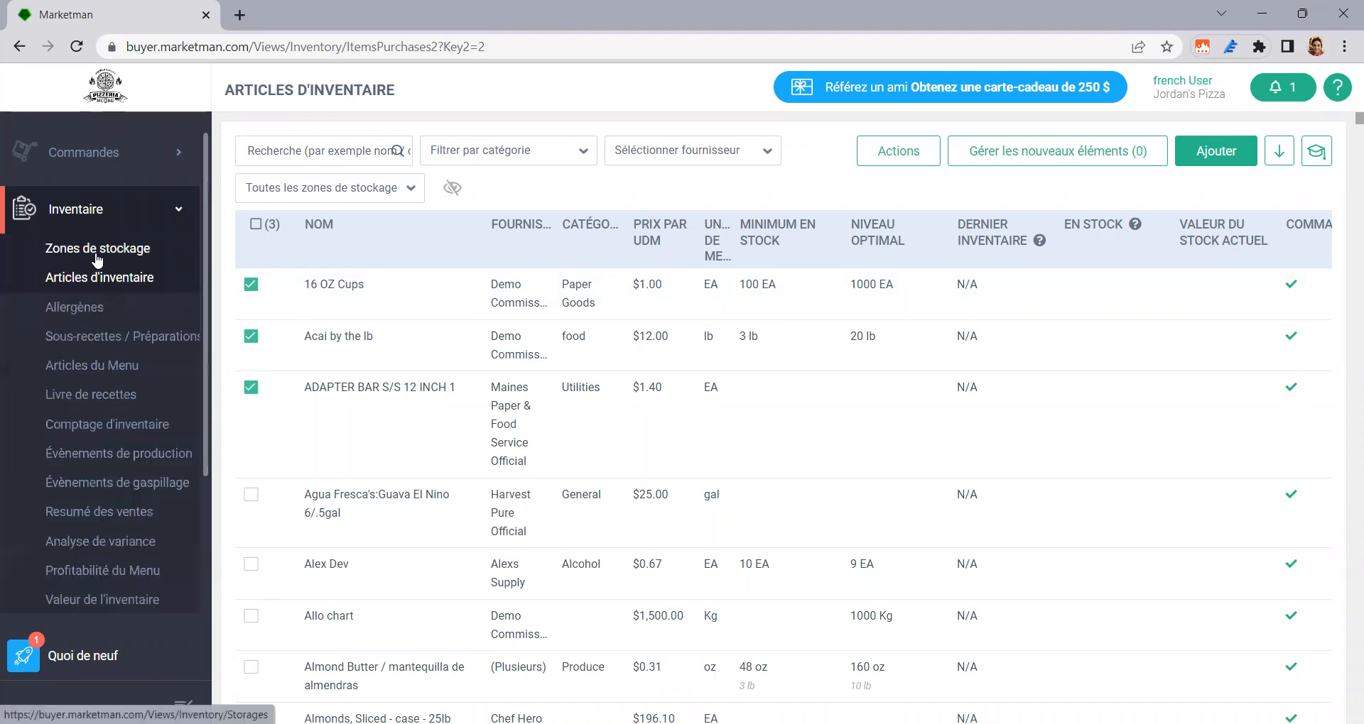